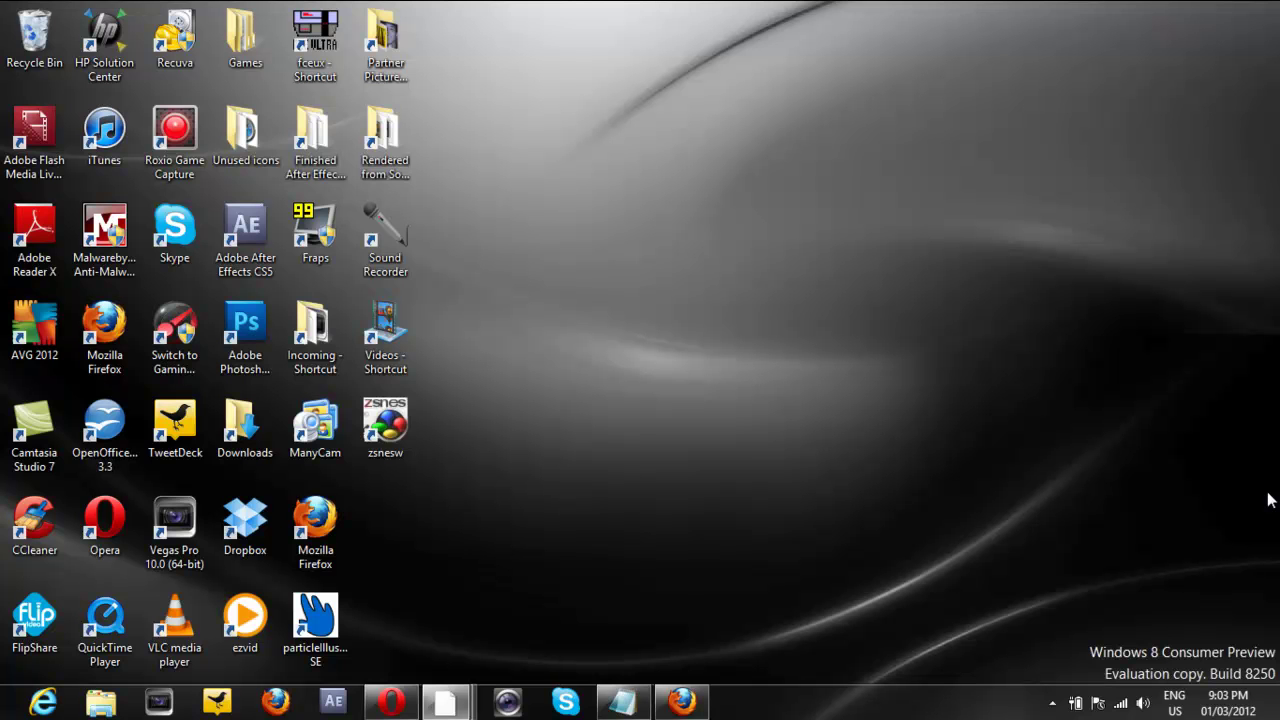
# - Switch to the Start screen and arrow through the first tile group to Mail
pyautogui.press('super')
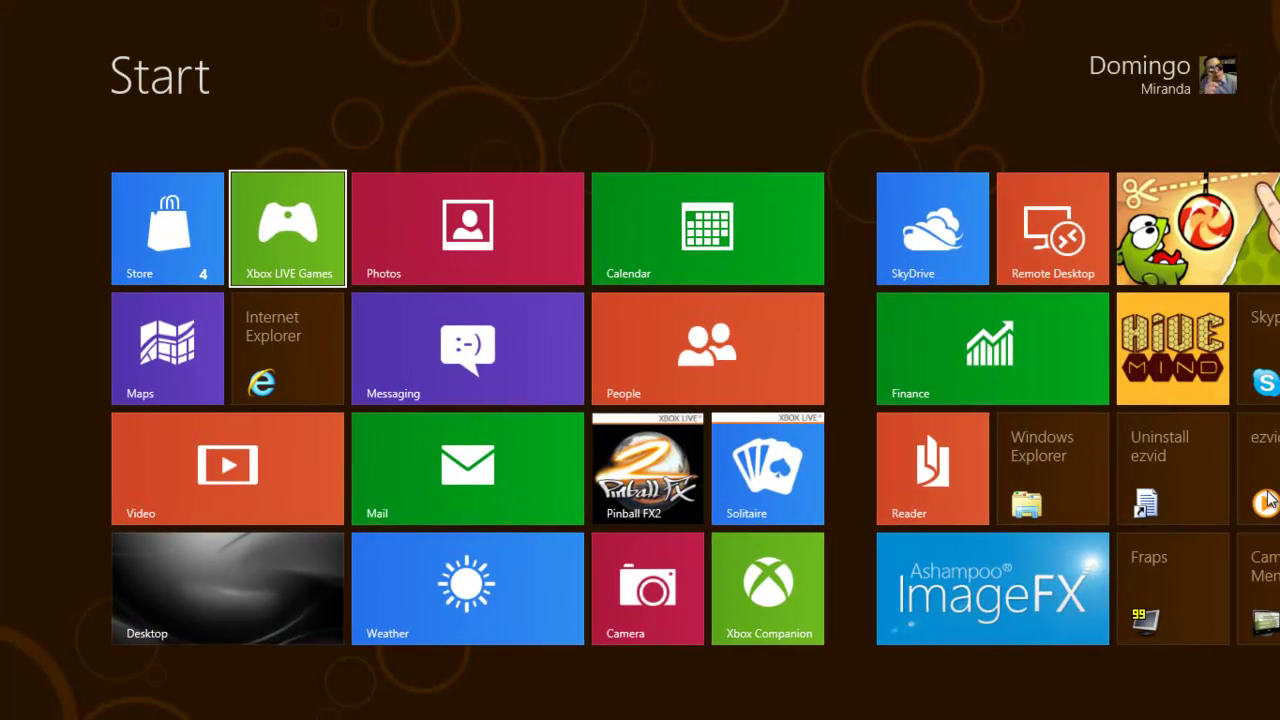
pyautogui.scroll(-3, 1268, 500)
pyautogui.press('Home')
pyautogui.press('Down')
pyautogui.press('Down')
pyautogui.press('Down')
pyautogui.press('Right')
pyautogui.press('Right')
pyautogui.press('Up')
pyautogui.press('Up')
pyautogui.press('Left')
pyautogui.press('Left')
# - Move the focus through the second tile group, past Camtasia, Skype and ImageFX, back to Store
pyautogui.press('Down')
pyautogui.press('Right')
pyautogui.press('Right')
pyautogui.press('Right')
pyautogui.press('Right')
pyautogui.press('Up')
pyautogui.press('Up')
pyautogui.press('Right')
pyautogui.press('Right')
pyautogui.press('Right')
pyautogui.press('Right')
pyautogui.press('Down')
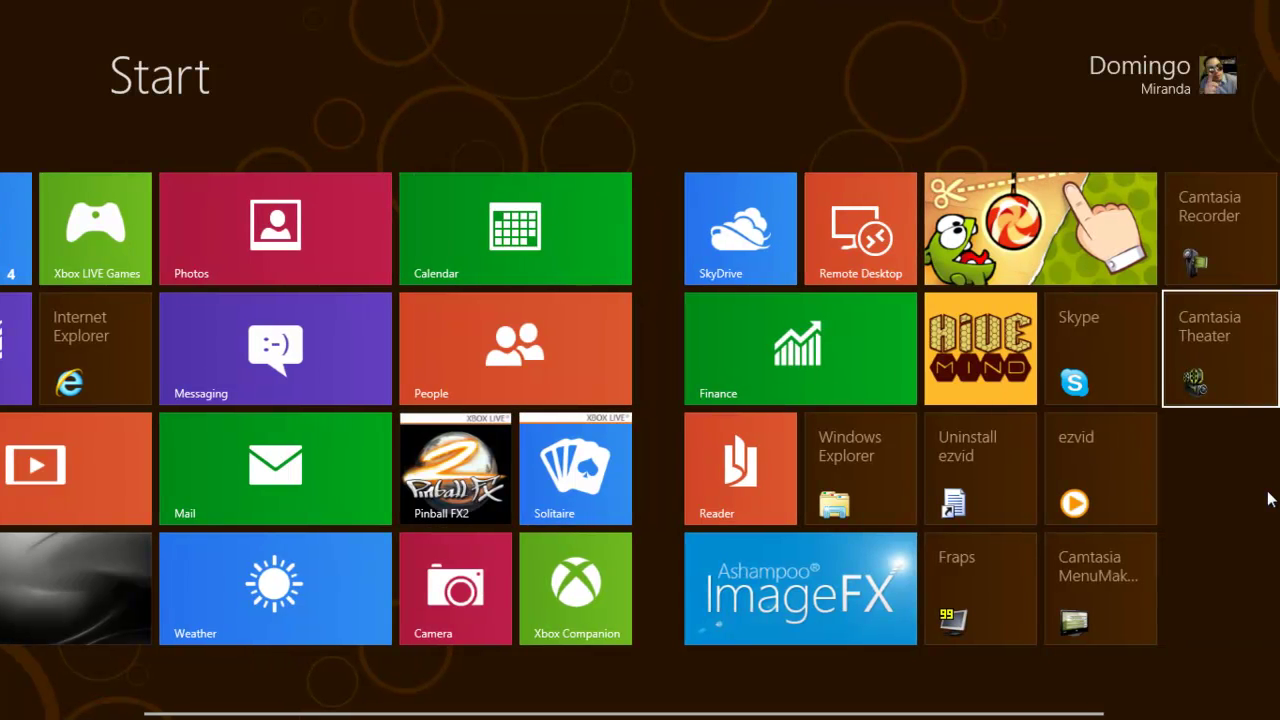
pyautogui.press('Left')
pyautogui.press('Left')
pyautogui.press('Down')
pyautogui.press('Down')
pyautogui.press('Left')
pyautogui.press('Left')
pyautogui.press('Up')
pyautogui.press('Up')
pyautogui.press('Left')
pyautogui.press('Left')
pyautogui.press('Up')
pyautogui.press('Left')
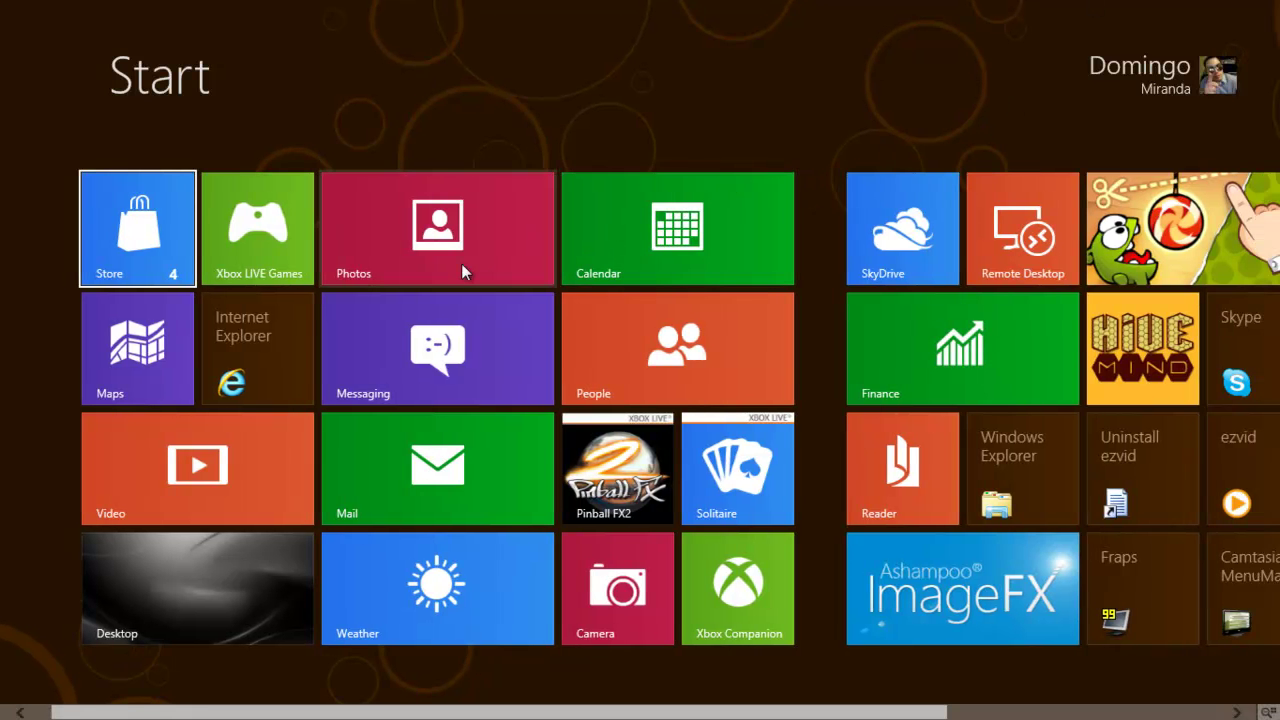
# - Return to the desktop, then reopen Start from the bottom-left corner thumbnail
pyautogui.press('super')
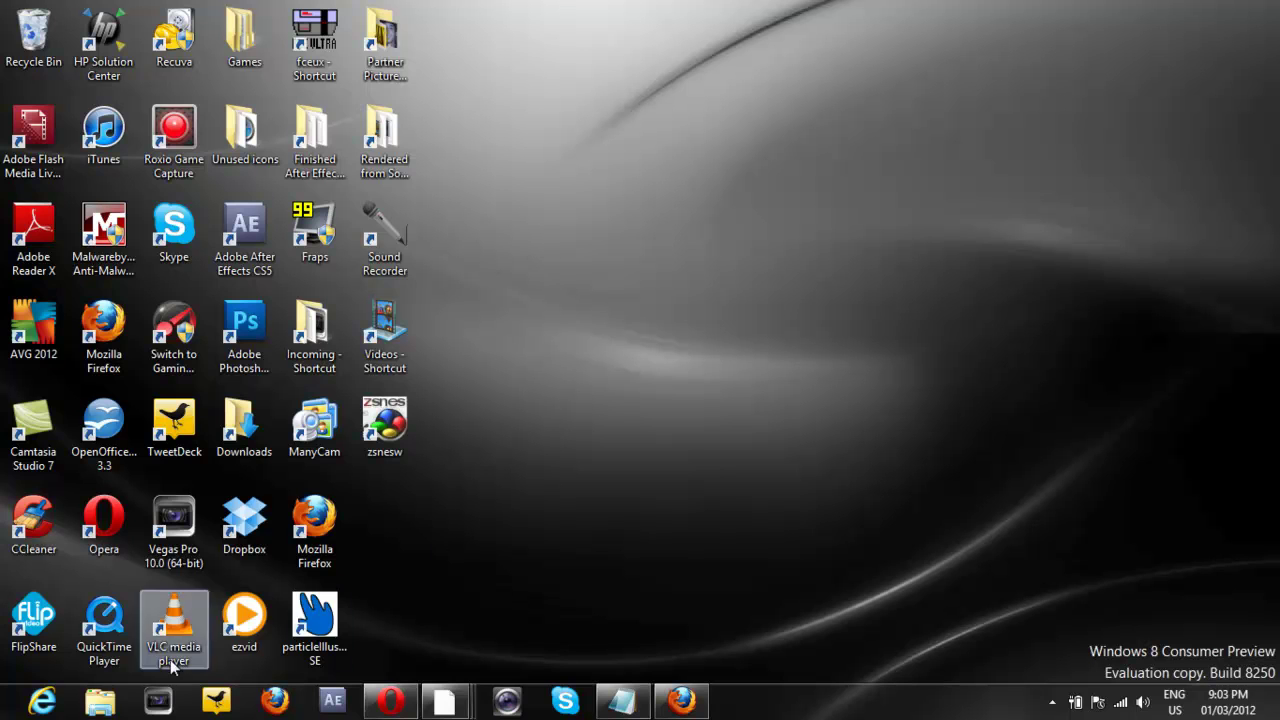
pyautogui.moveTo(2, 717)
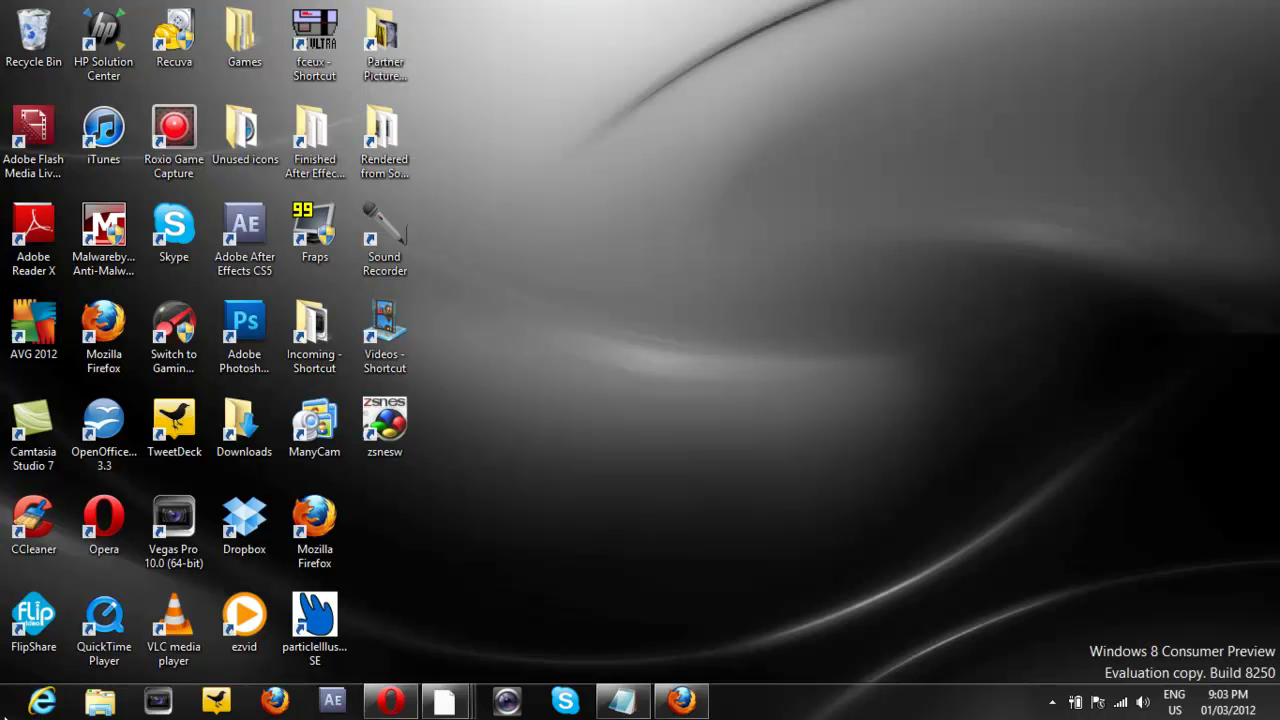
pyautogui.click(3, 716)
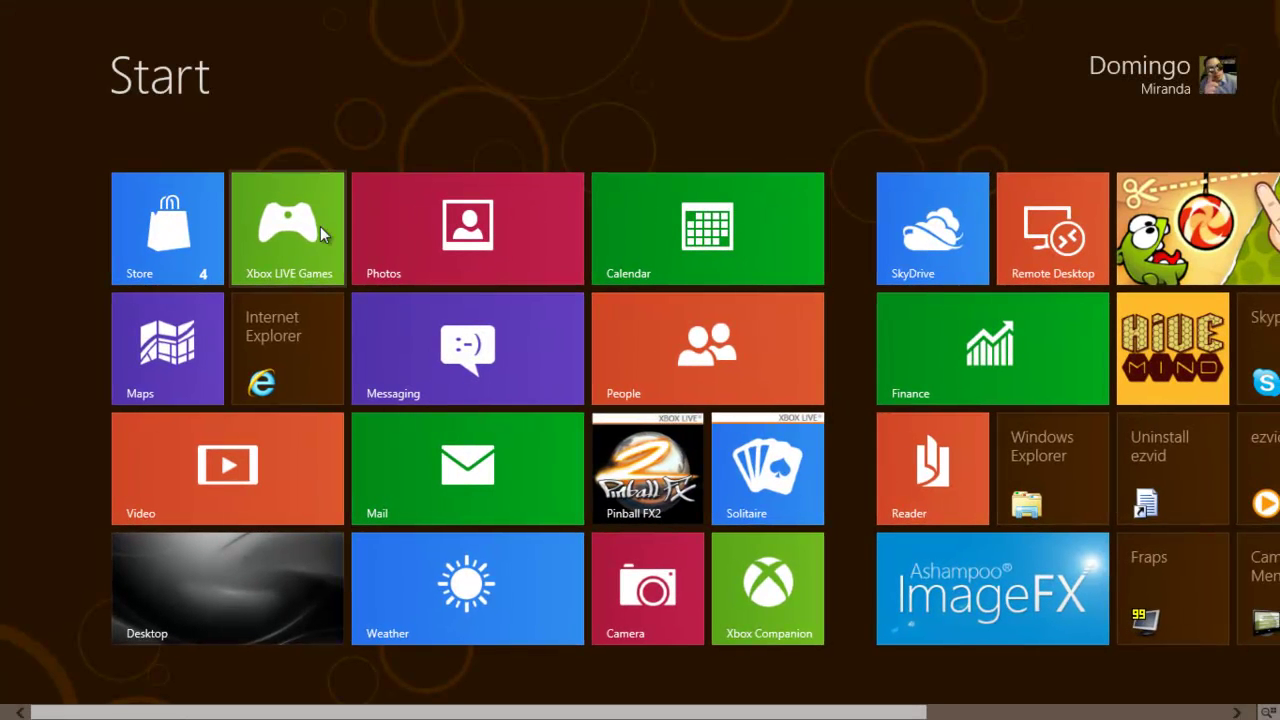
# - Scroll the Start screen's tiles over and back to bring the Store tile into view
pyautogui.scroll(-2, 515, 210)
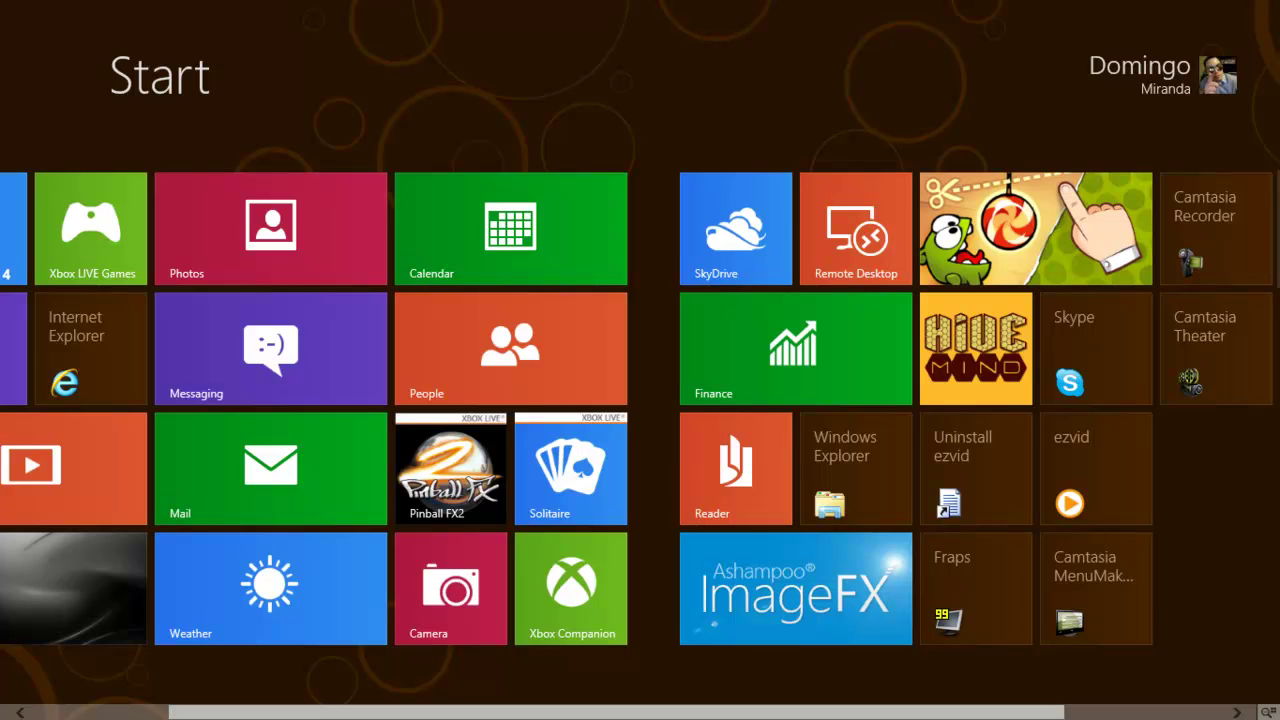
pyautogui.scroll(2, 334, 311)
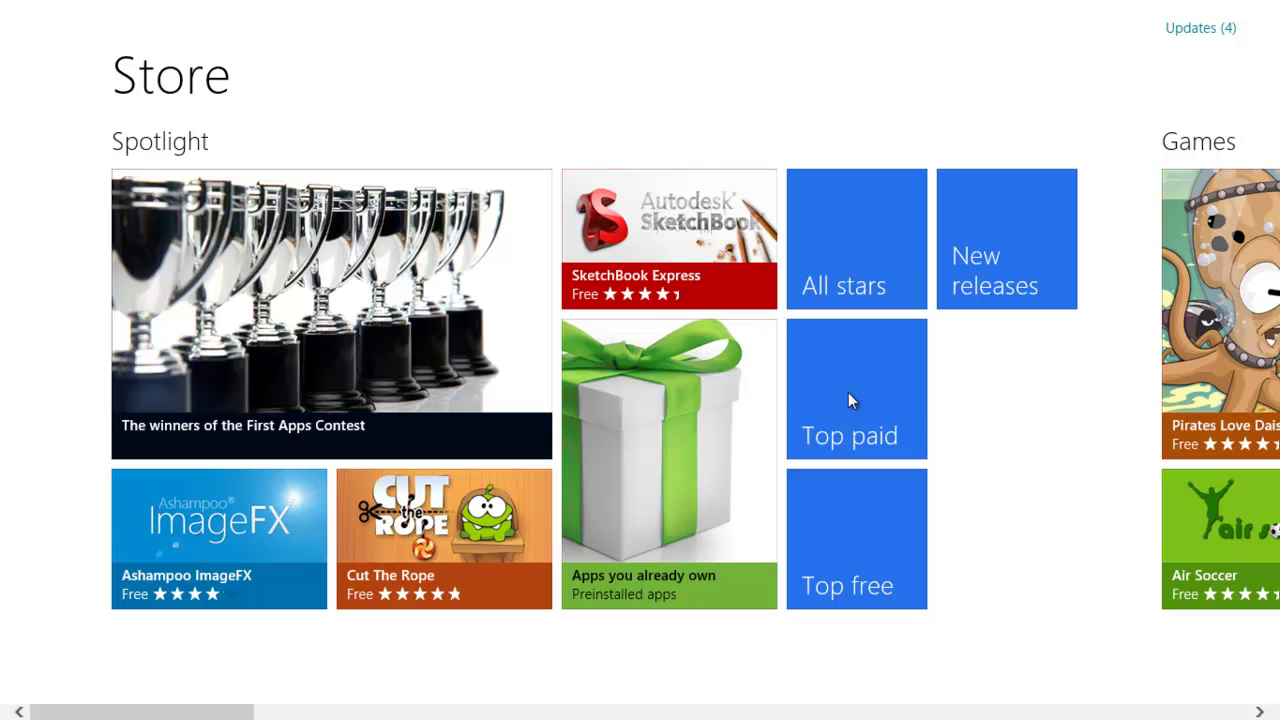
# - Scroll through the Store's categories and the 65-app New releases list, then return to Start
pyautogui.moveTo(214, 710); pyautogui.dragTo(1237, 537)
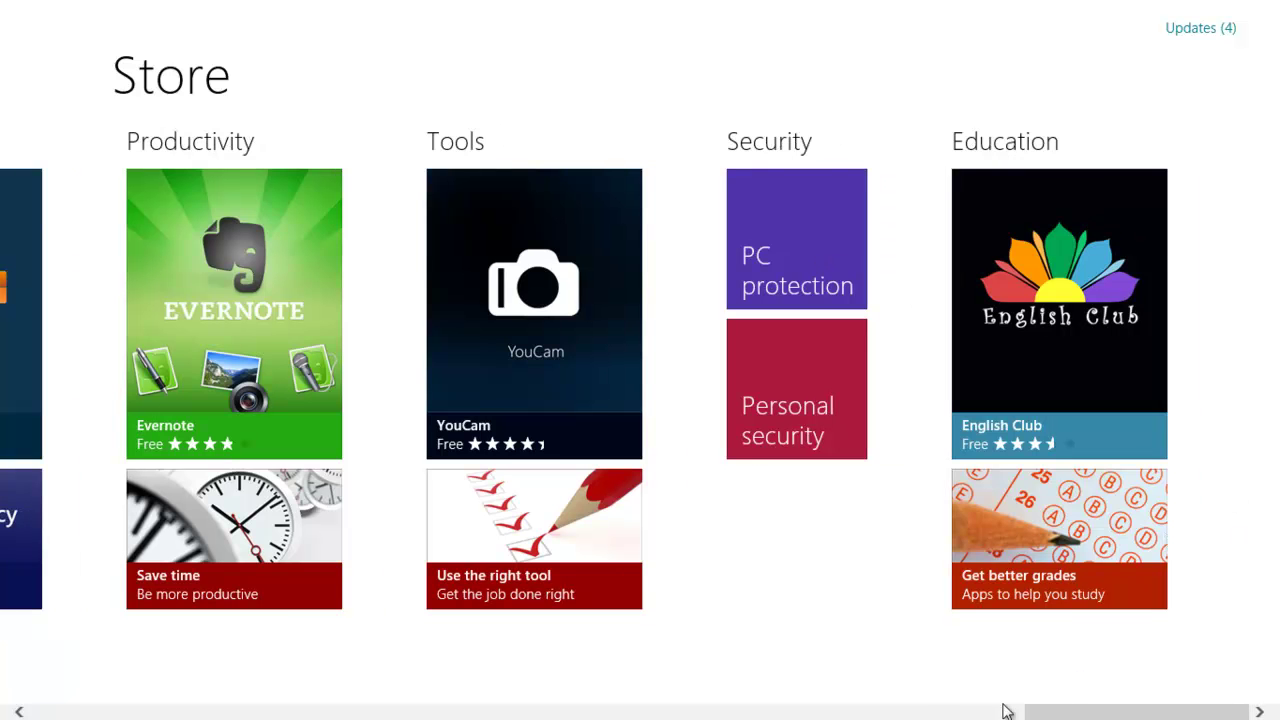
pyautogui.moveTo(1095, 711); pyautogui.dragTo(129, 712)
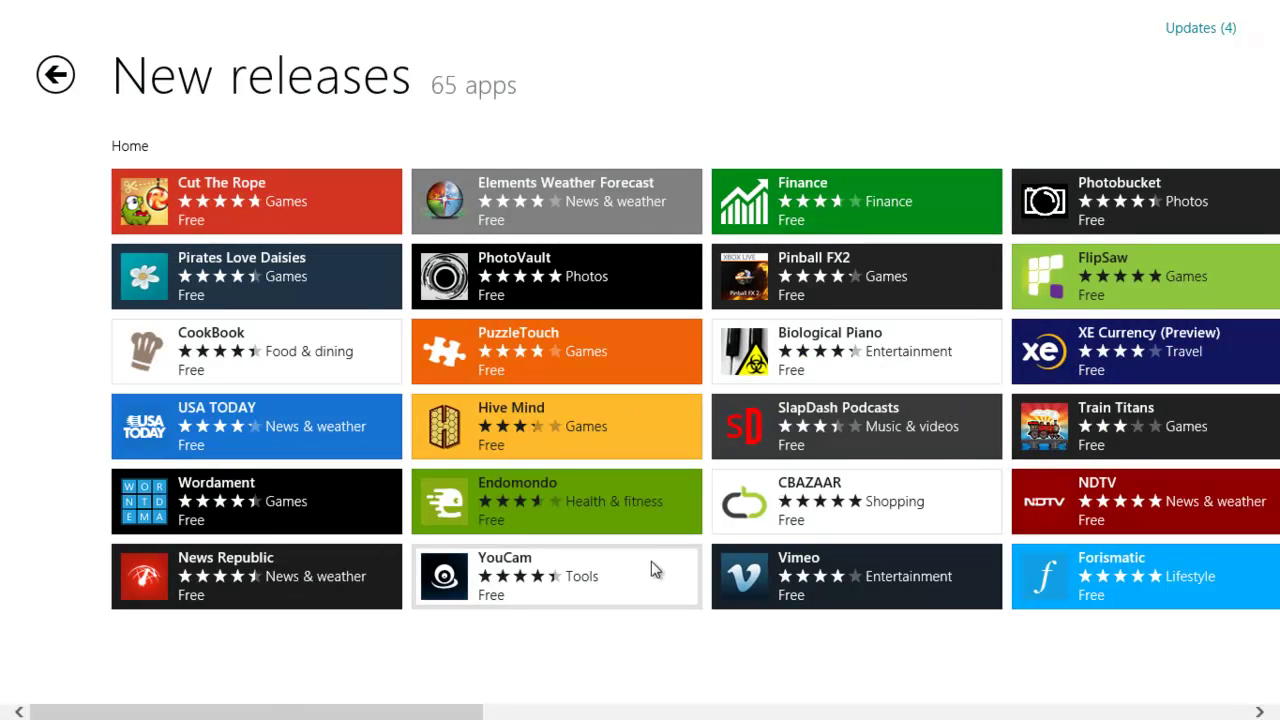
pyautogui.moveTo(181, 716); pyautogui.dragTo(300, 706)
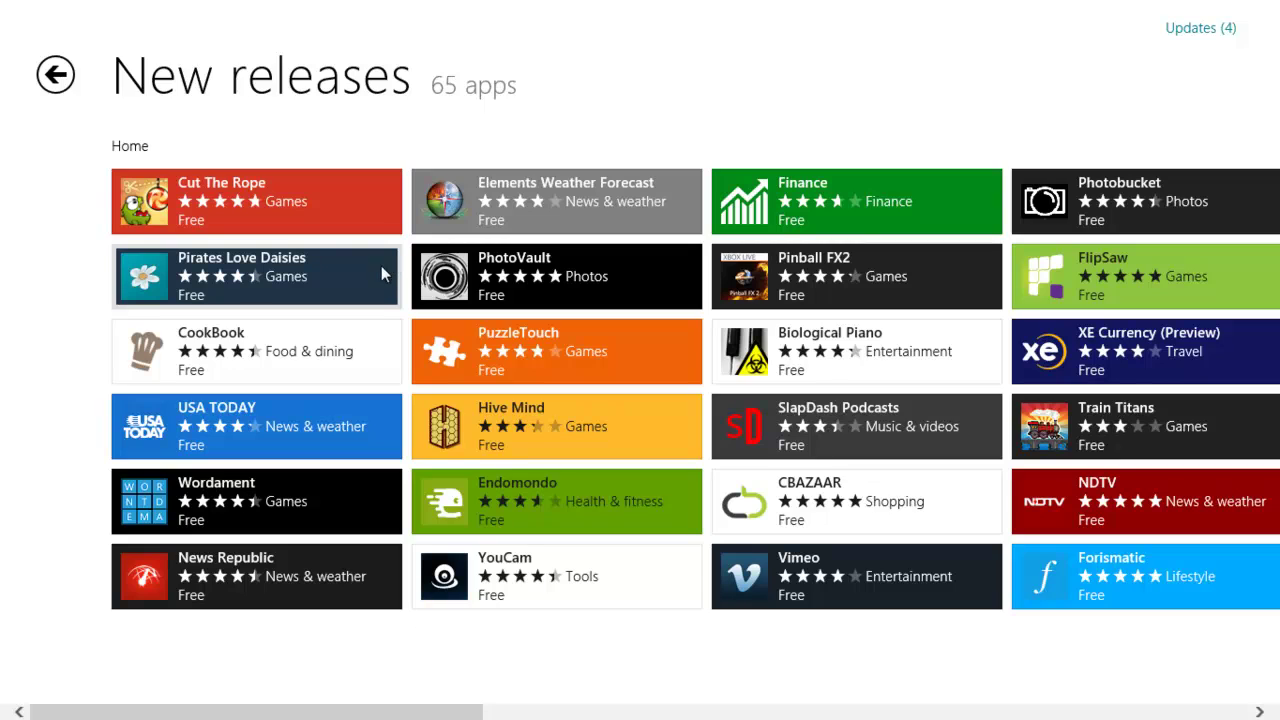
pyautogui.press('super')
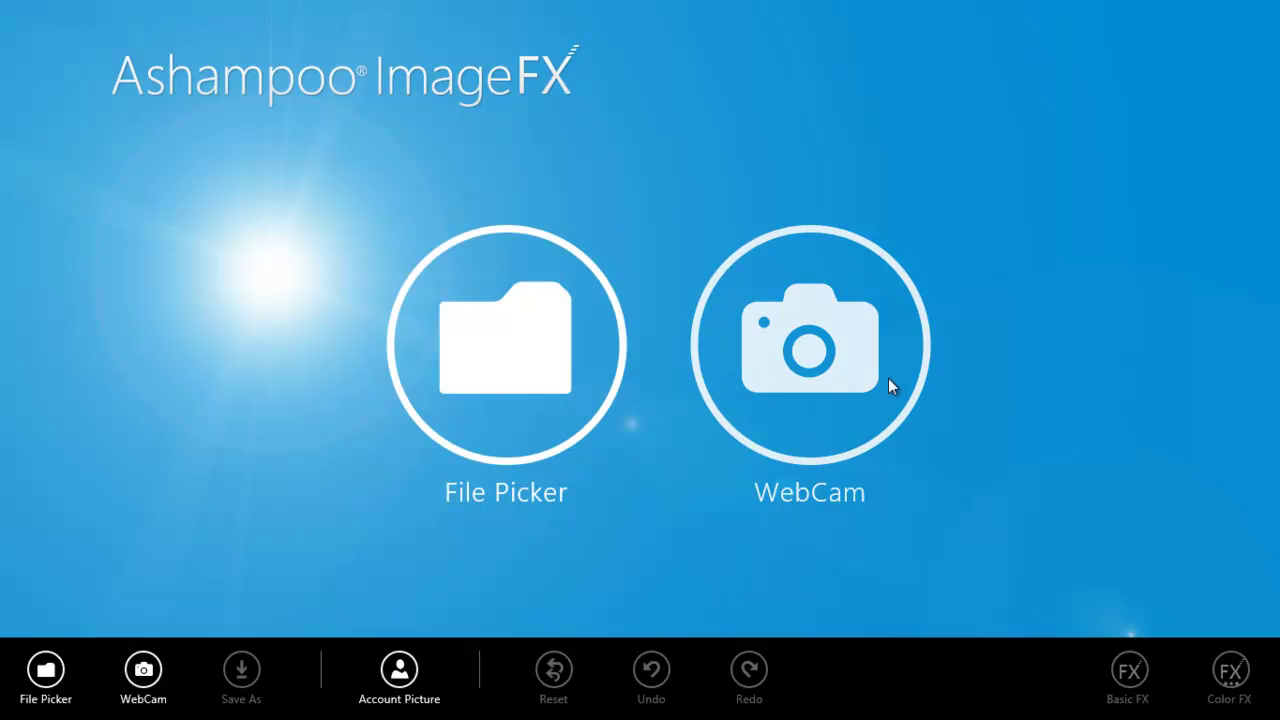
# - Take a webcam snapshot in Ashampoo ImageFX to use as the working picture
pyautogui.click(780, 330)
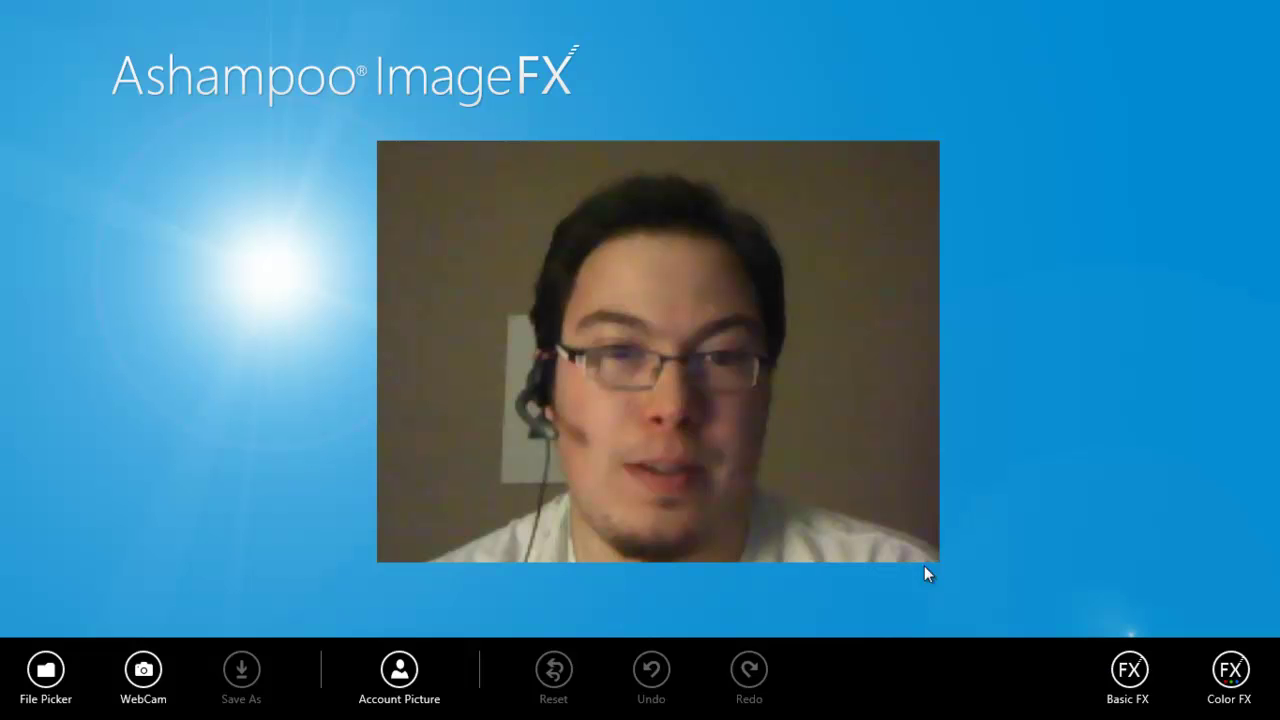
pyautogui.click(1122, 672)
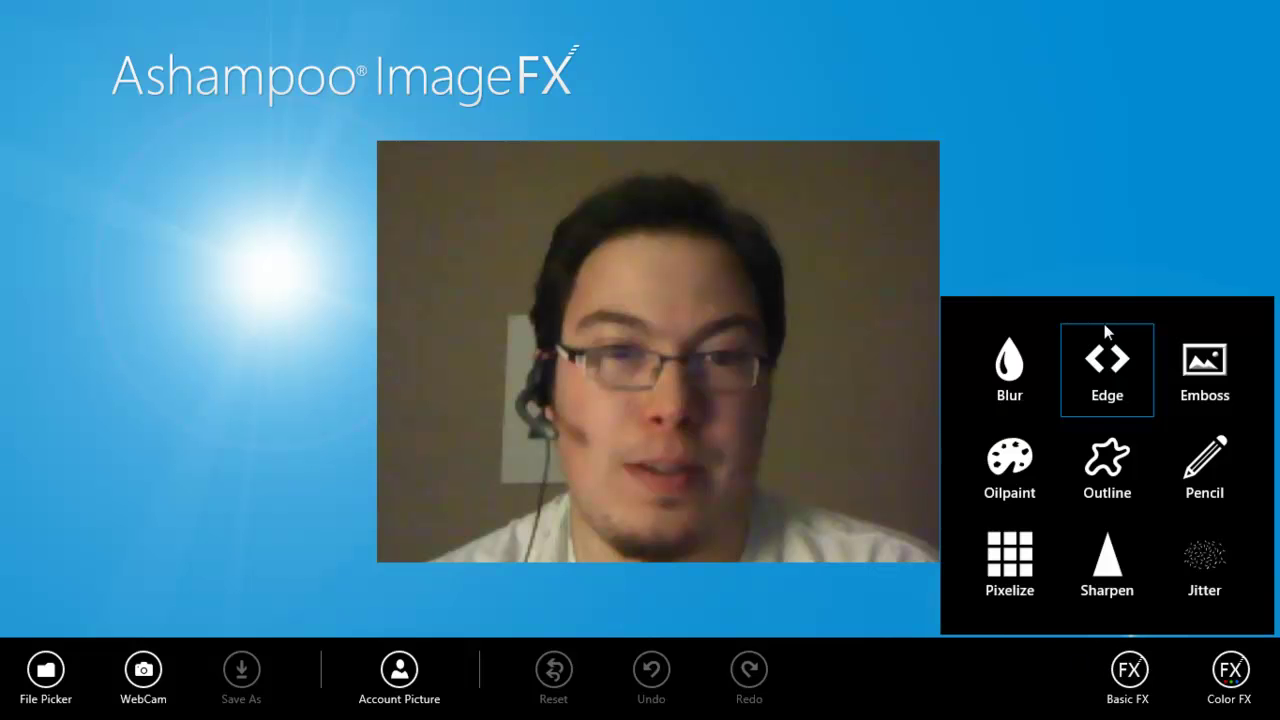
pyautogui.click(1107, 466)
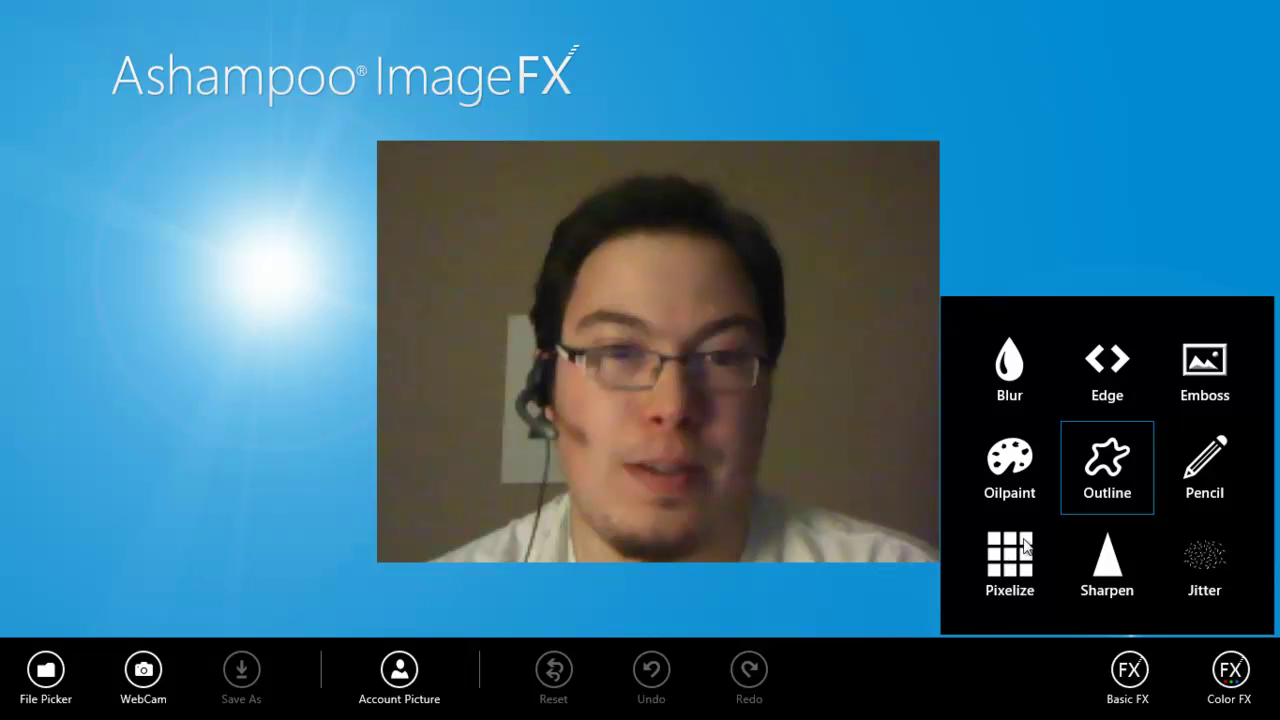
pyautogui.click(1080, 485)
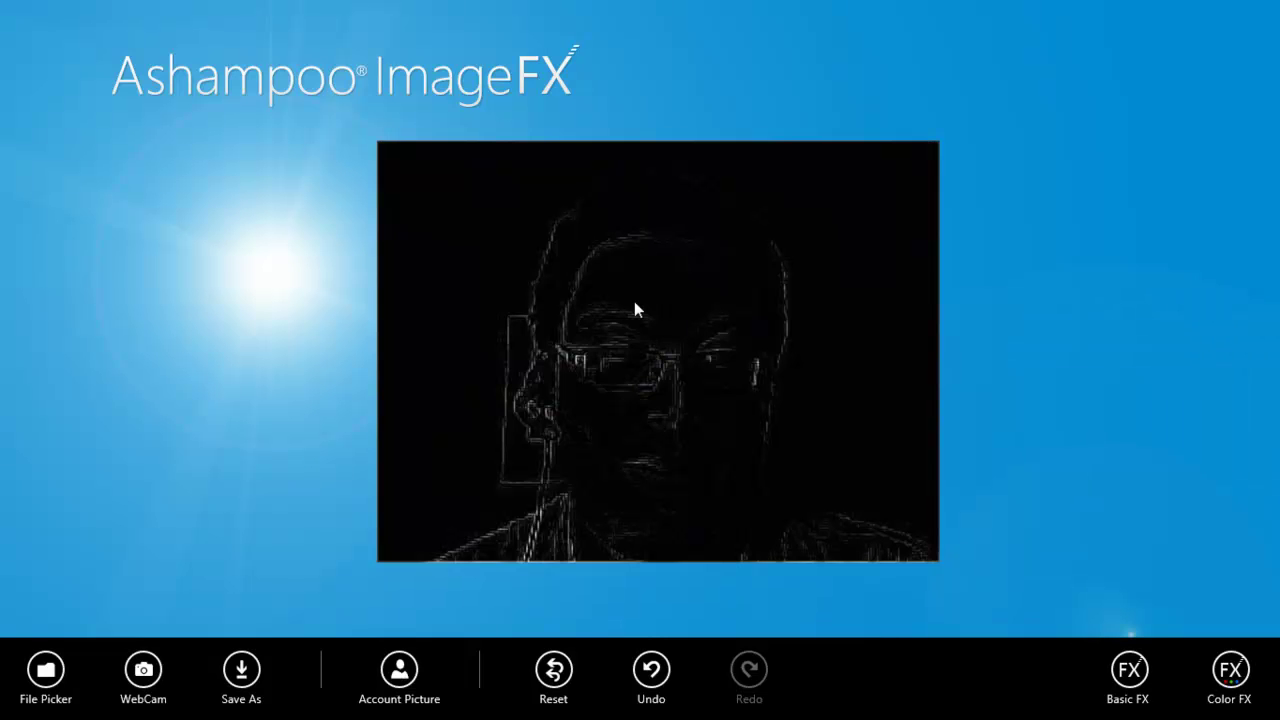
pyautogui.click(1129, 672)
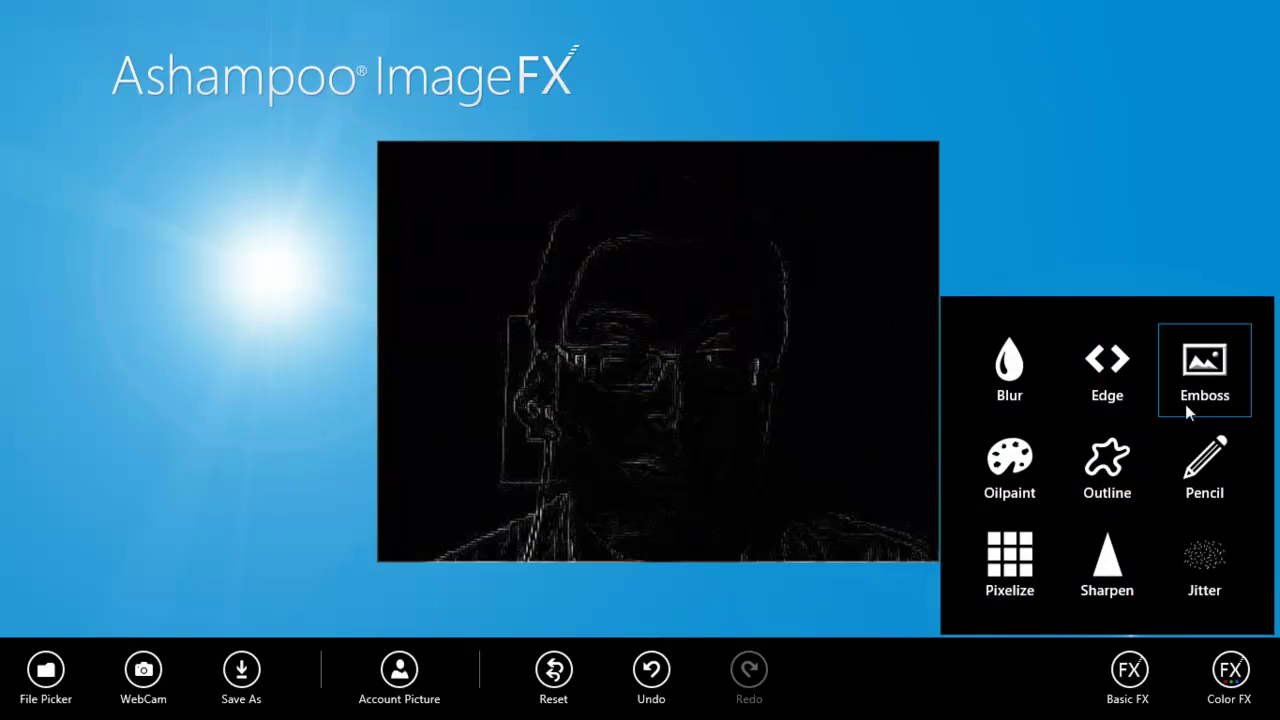
pyautogui.click(1207, 398)
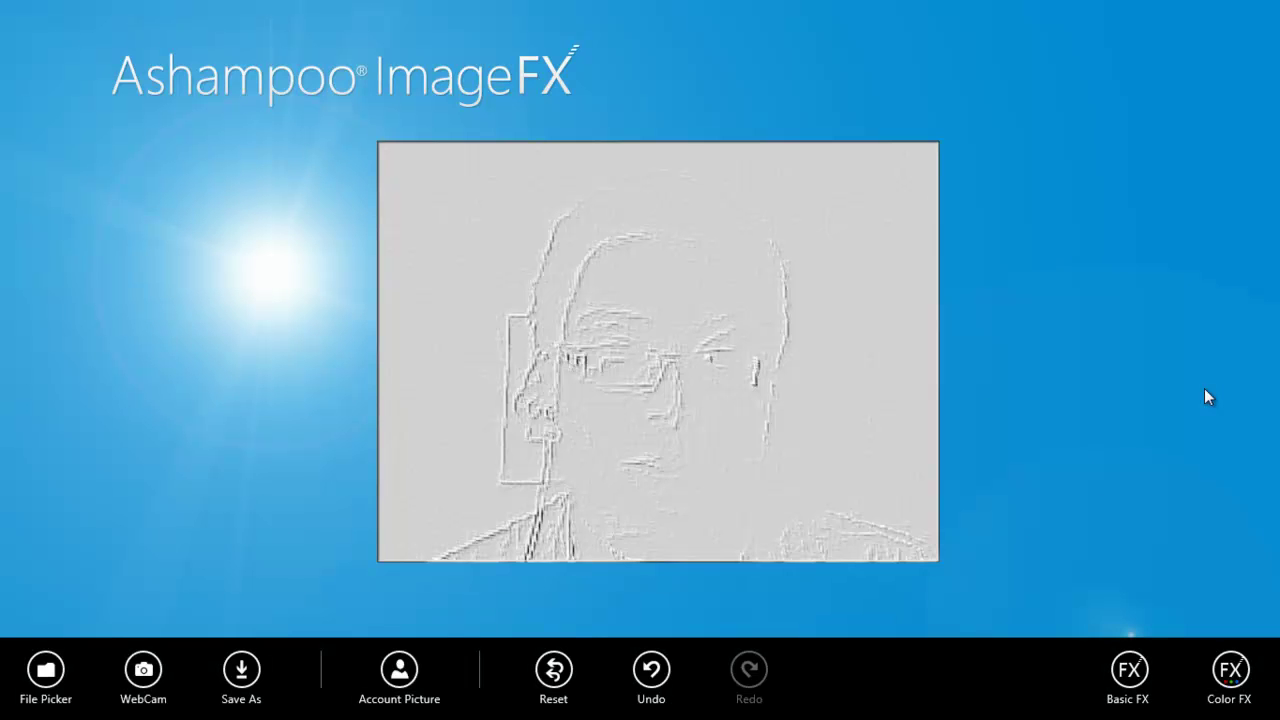
pyautogui.click(1230, 670)
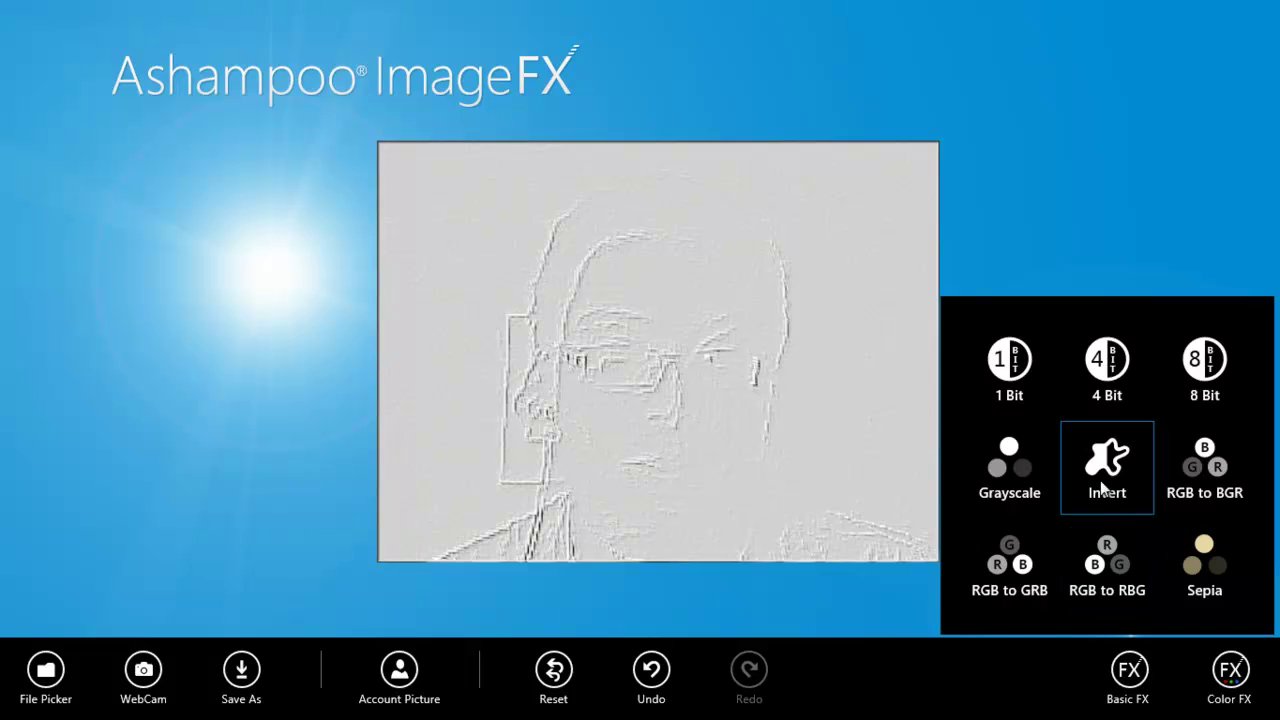
pyautogui.click(1031, 467)
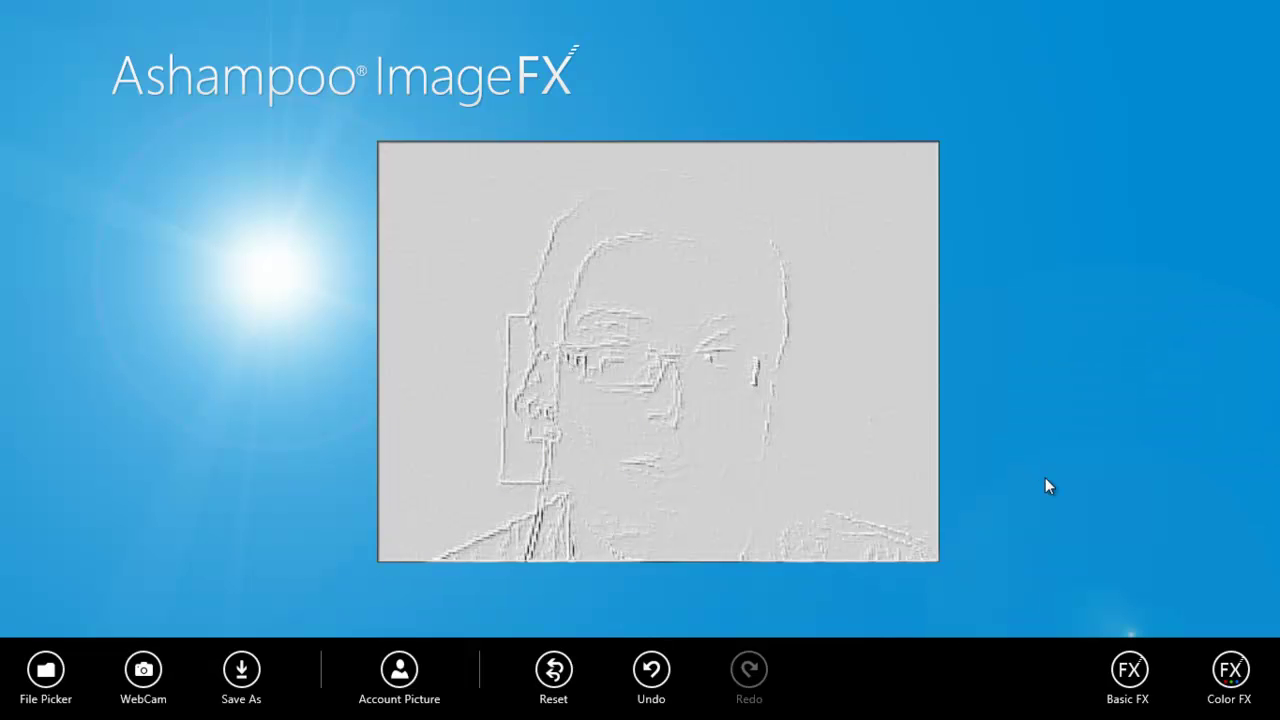
pyautogui.click(1128, 670)
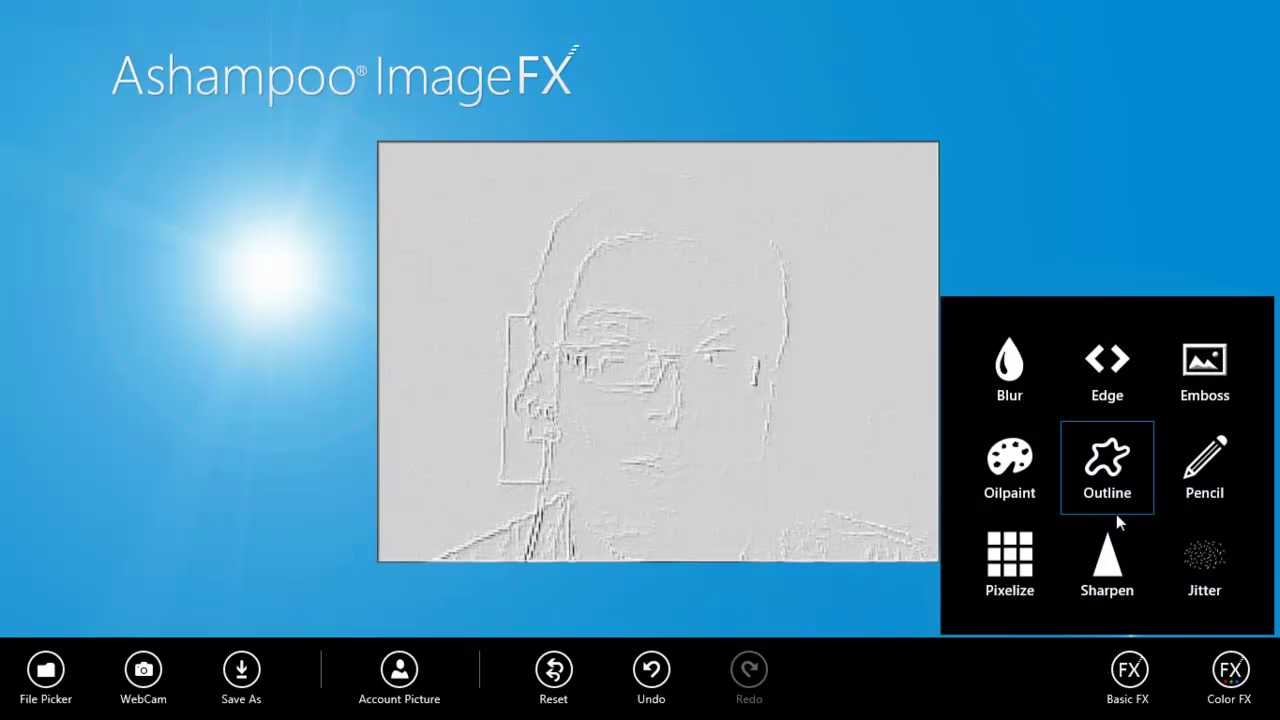
pyautogui.click(1203, 385)
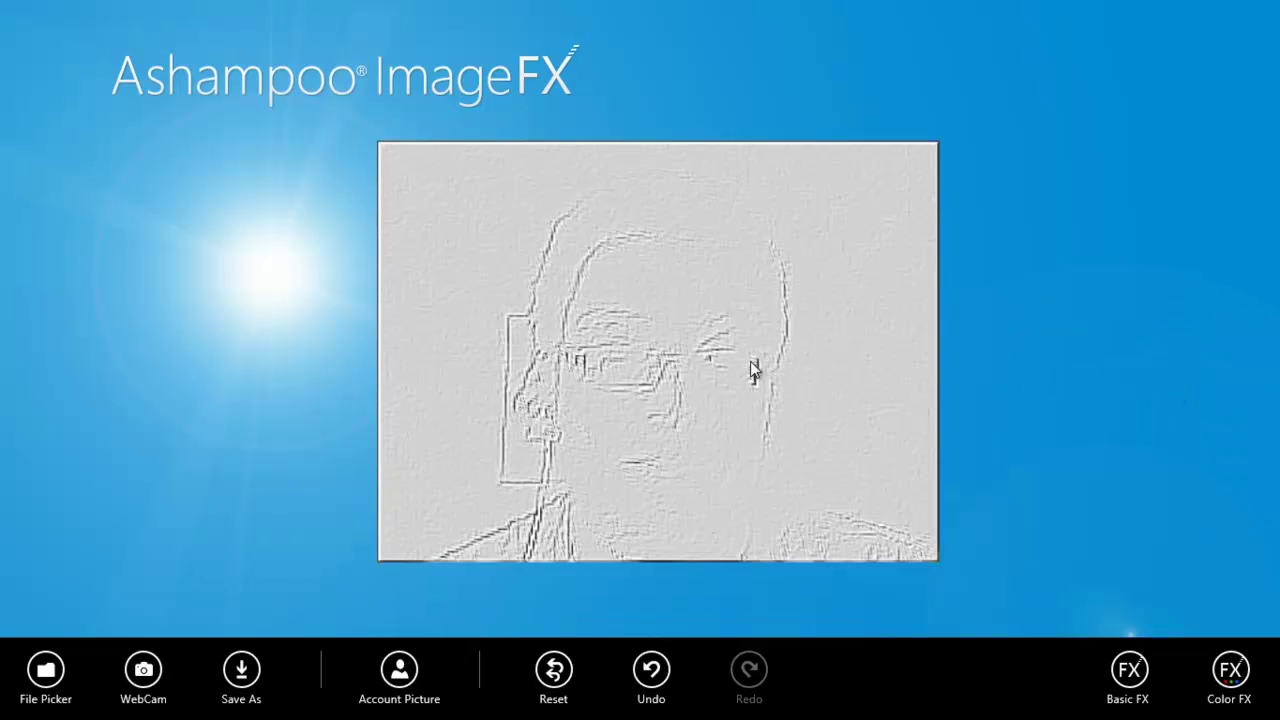
pyautogui.click(573, 677)
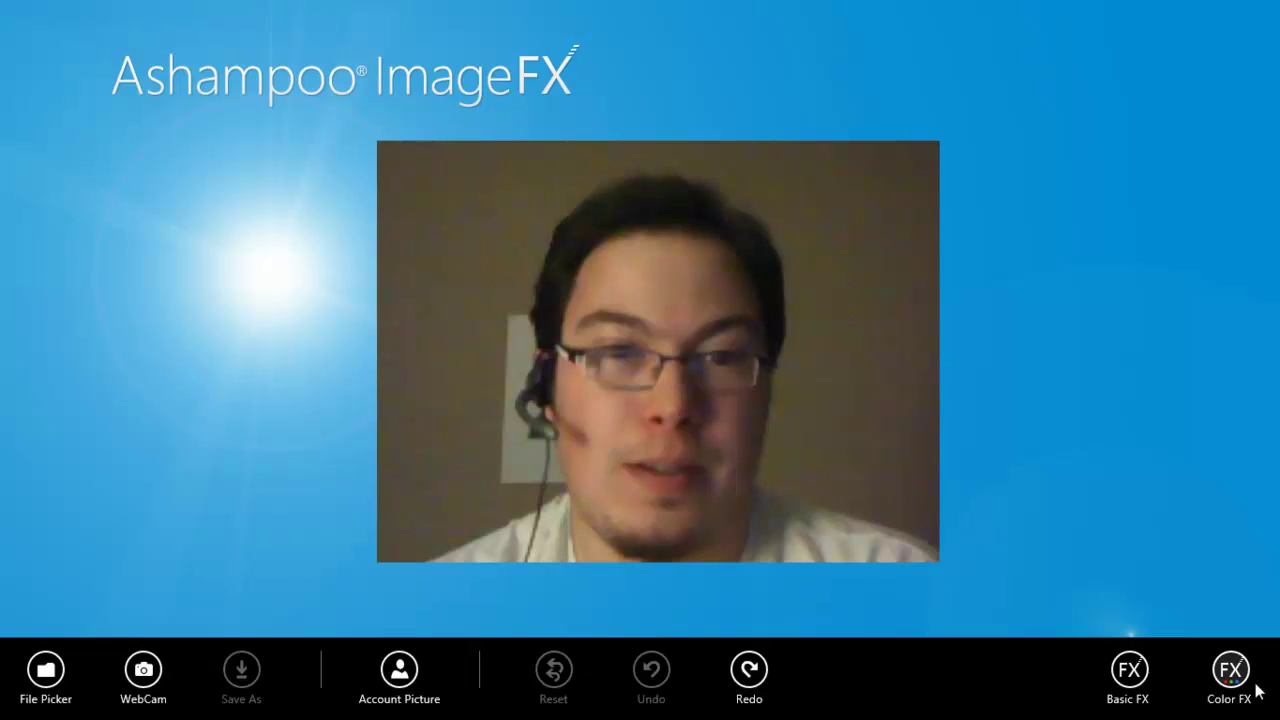
pyautogui.click(1248, 683)
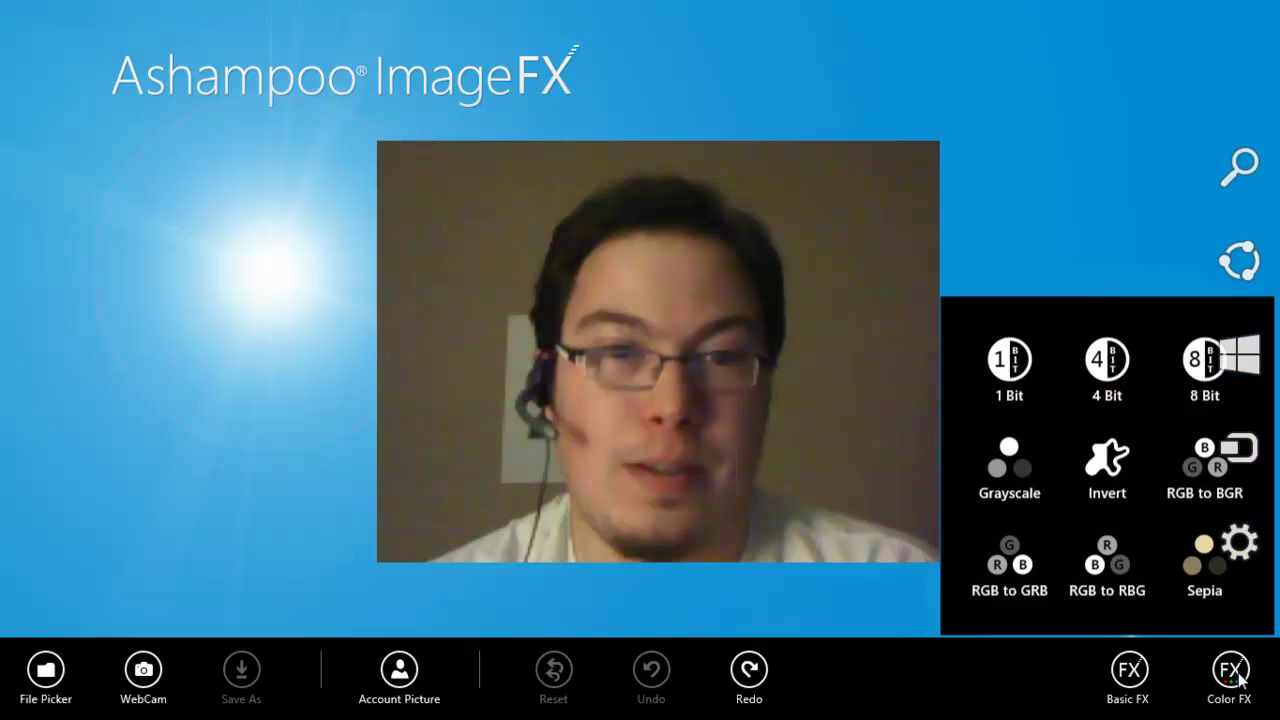
pyautogui.click(1004, 364)
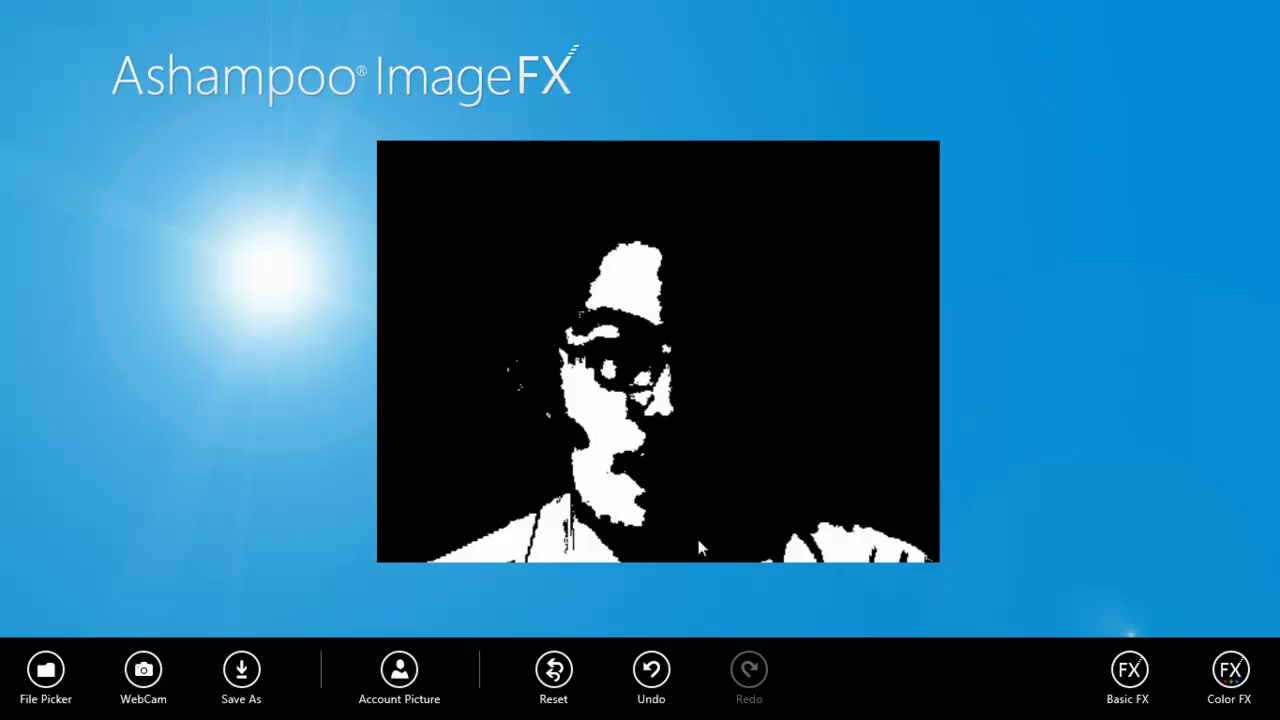
pyautogui.click(548, 668)
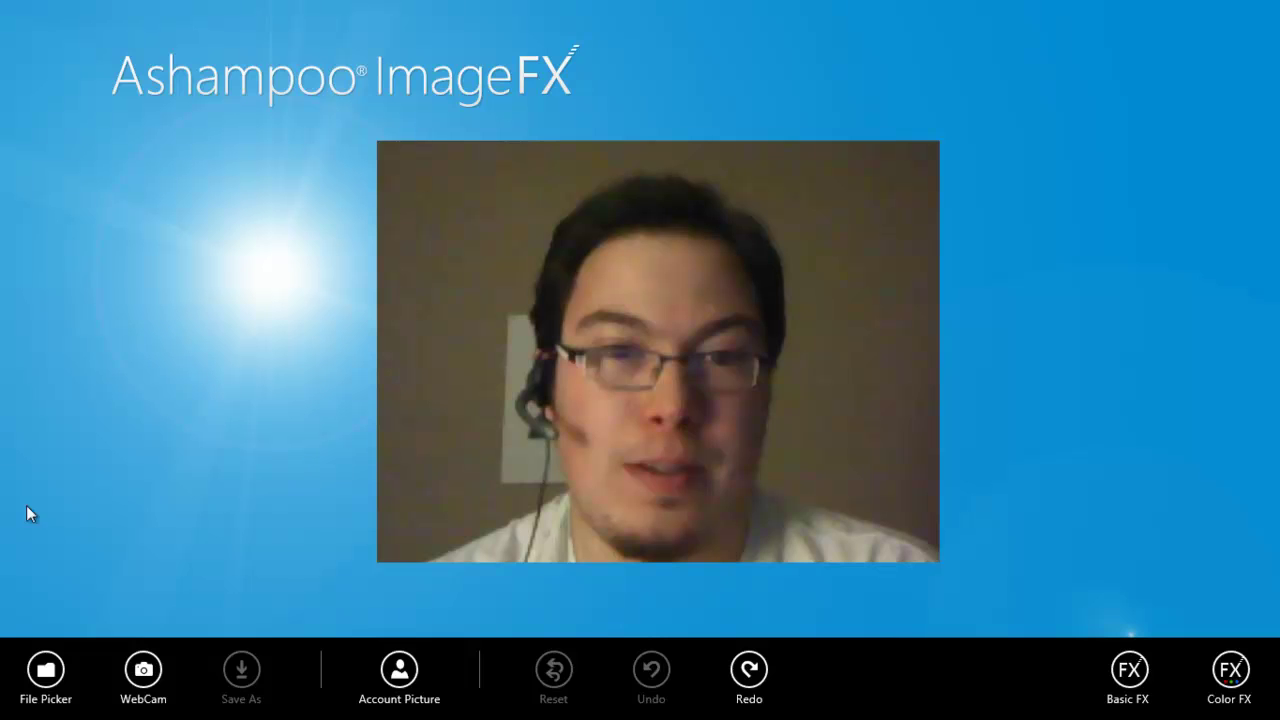
# - Toggle the app's command bar off and on, then go to the Start screen
pyautogui.click(43, 231)
pyautogui.rightClick(1052, 283)
pyautogui.moveTo(1262, 8)
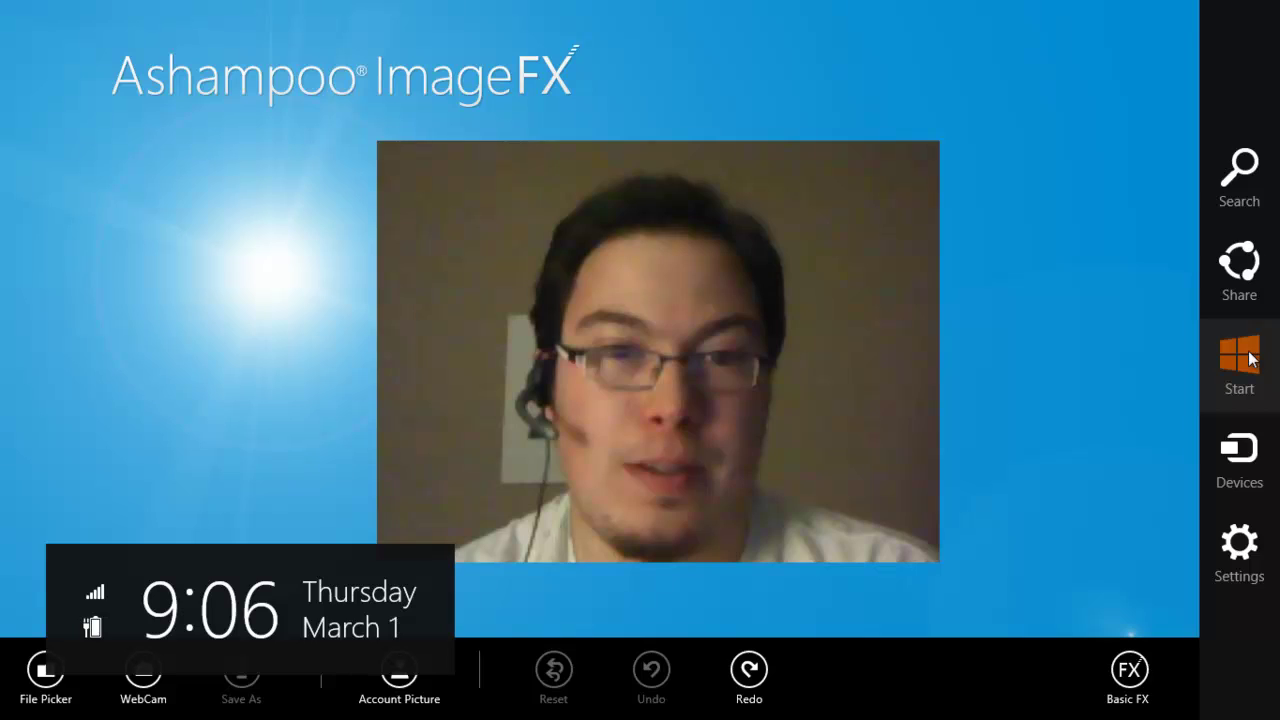
pyautogui.click(1248, 358)
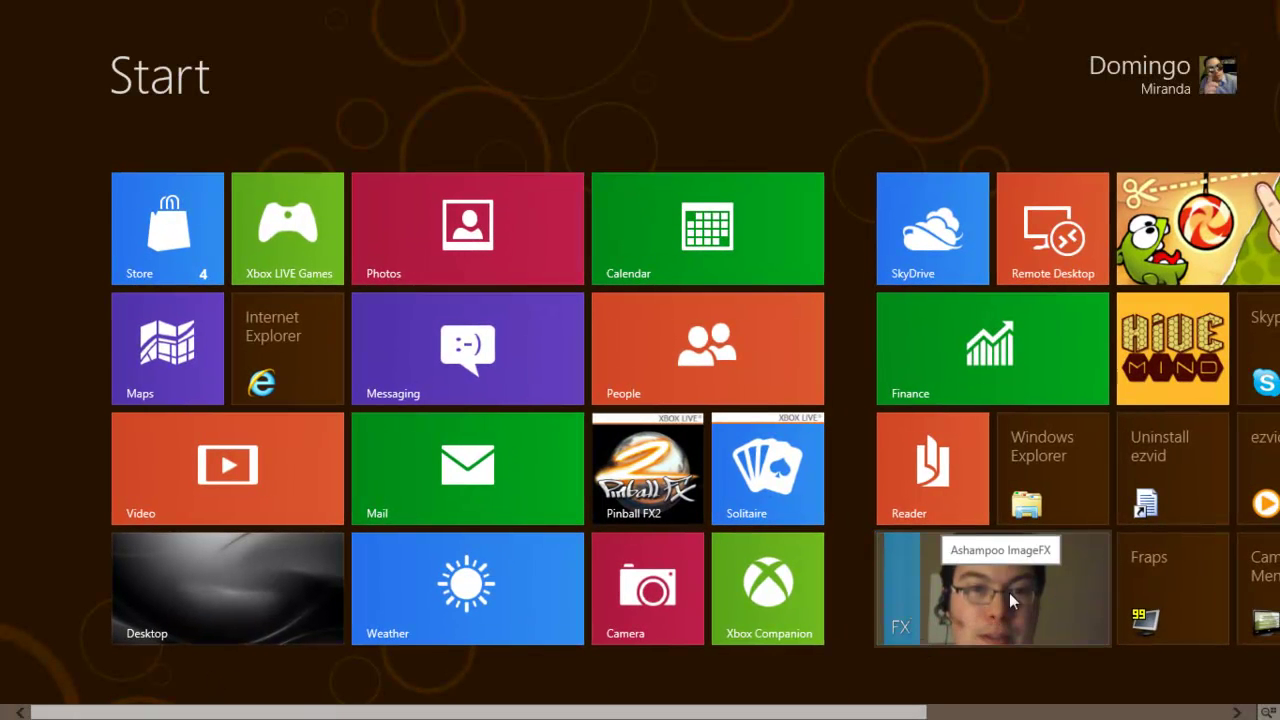
# - Drag the Start screen's scrollbar back to the far left to reveal Xbox Companion
pyautogui.moveTo(471, 711); pyautogui.dragTo(686, 708)
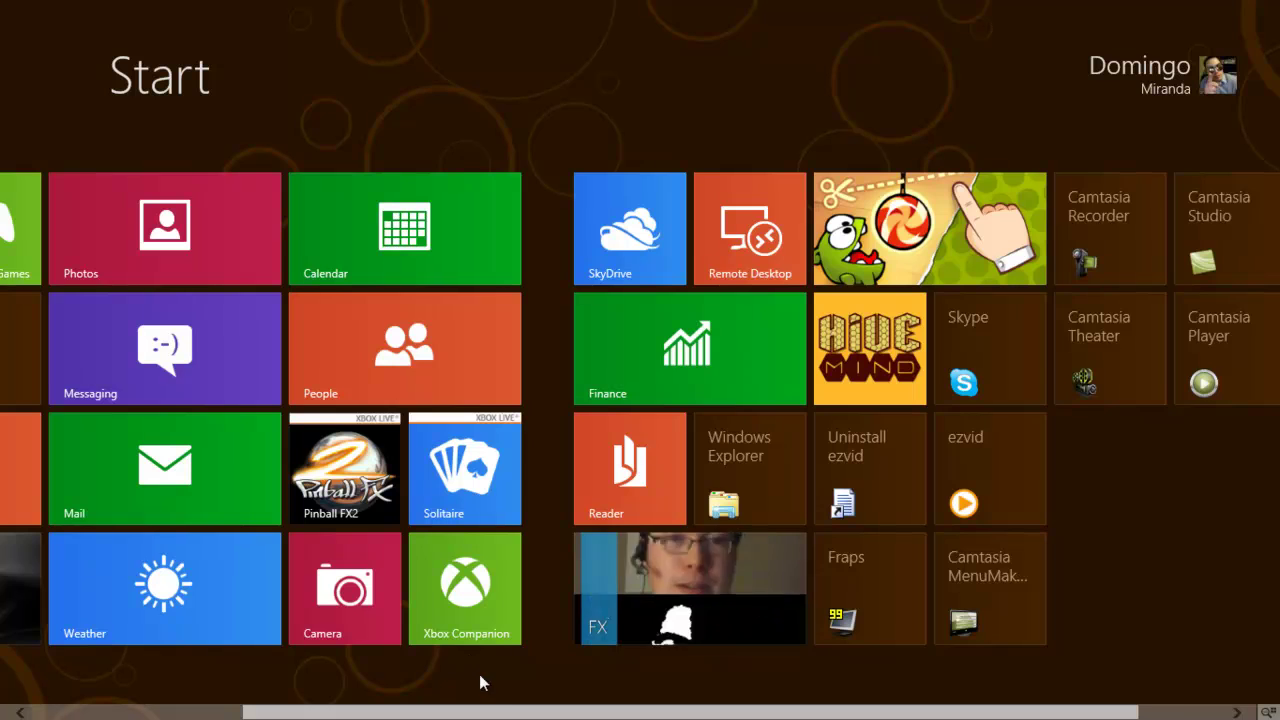
pyautogui.moveTo(503, 706); pyautogui.dragTo(663, 706)
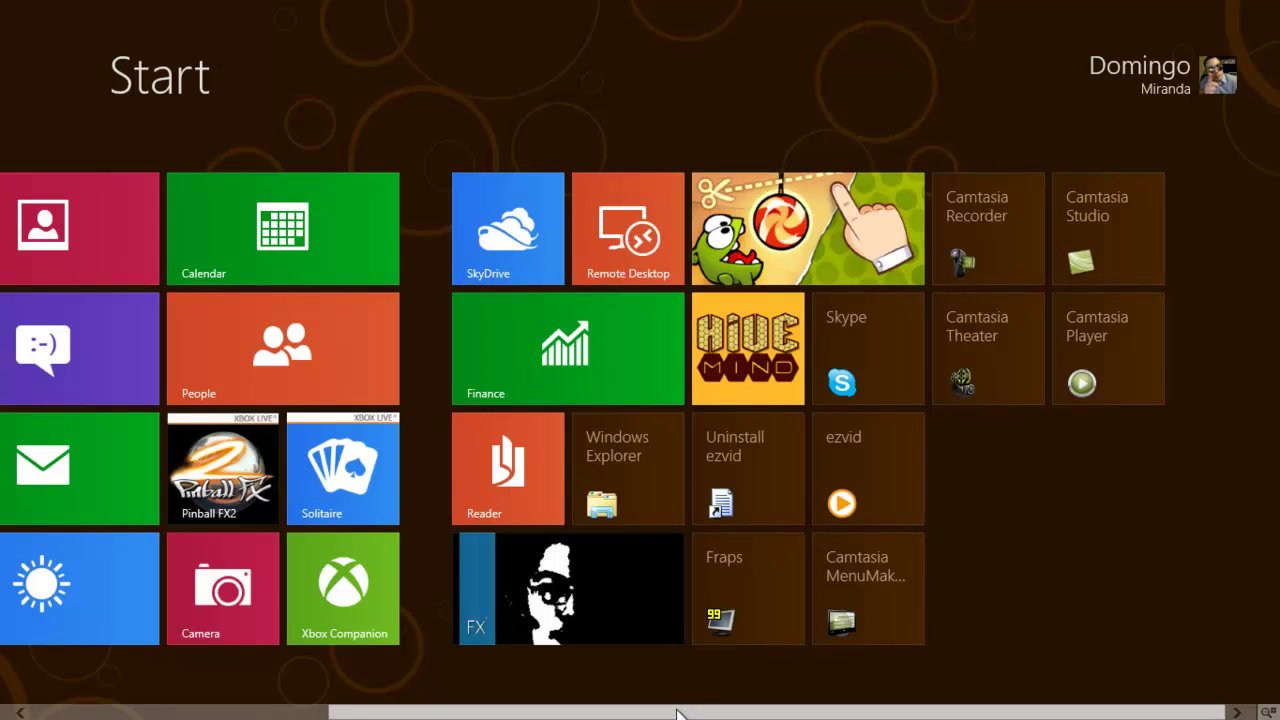
pyautogui.moveTo(677, 711); pyautogui.dragTo(366, 677)
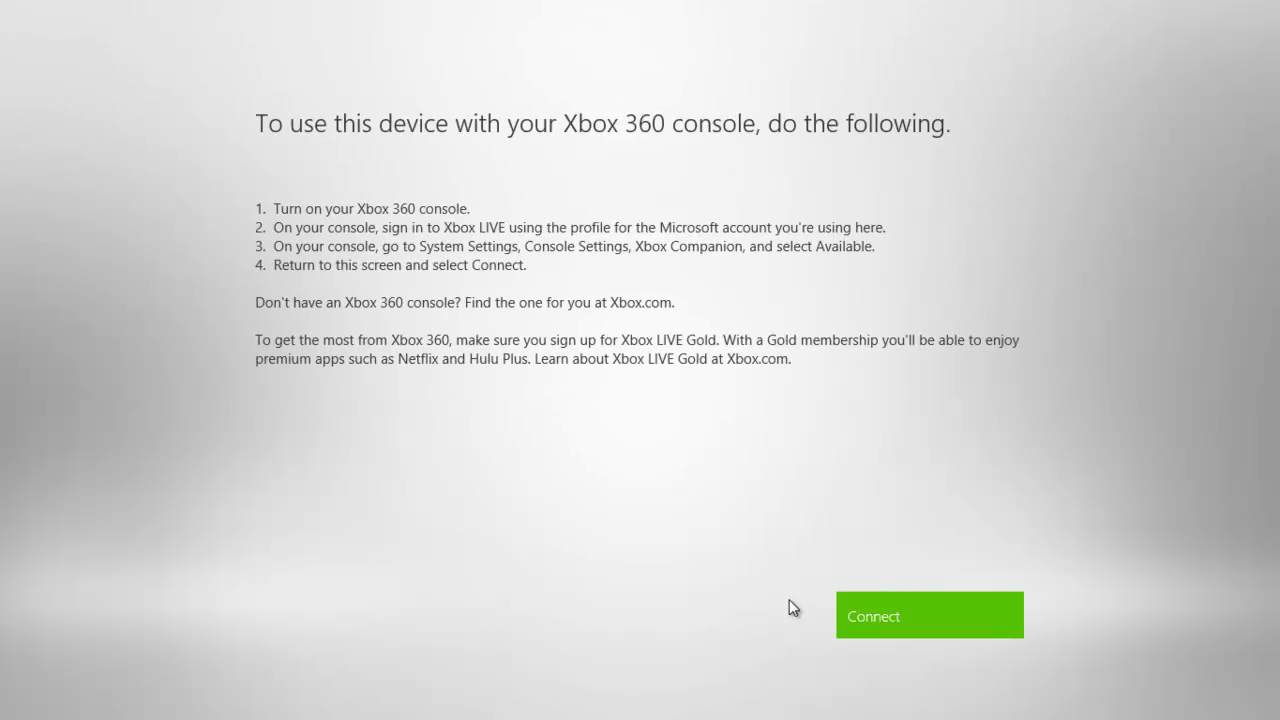
# - Try connecting to the Xbox 360, close the sign-in error, show the app bar, then return to Start
pyautogui.click(880, 605)
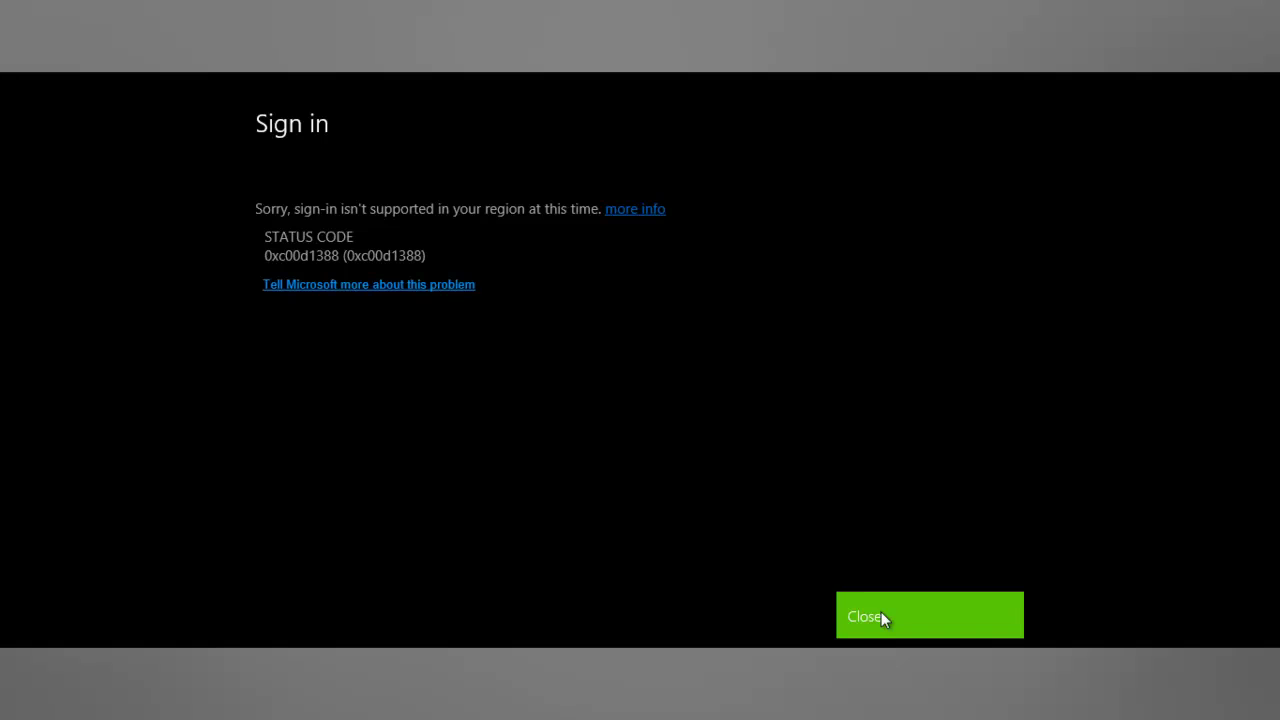
pyautogui.click(881, 613)
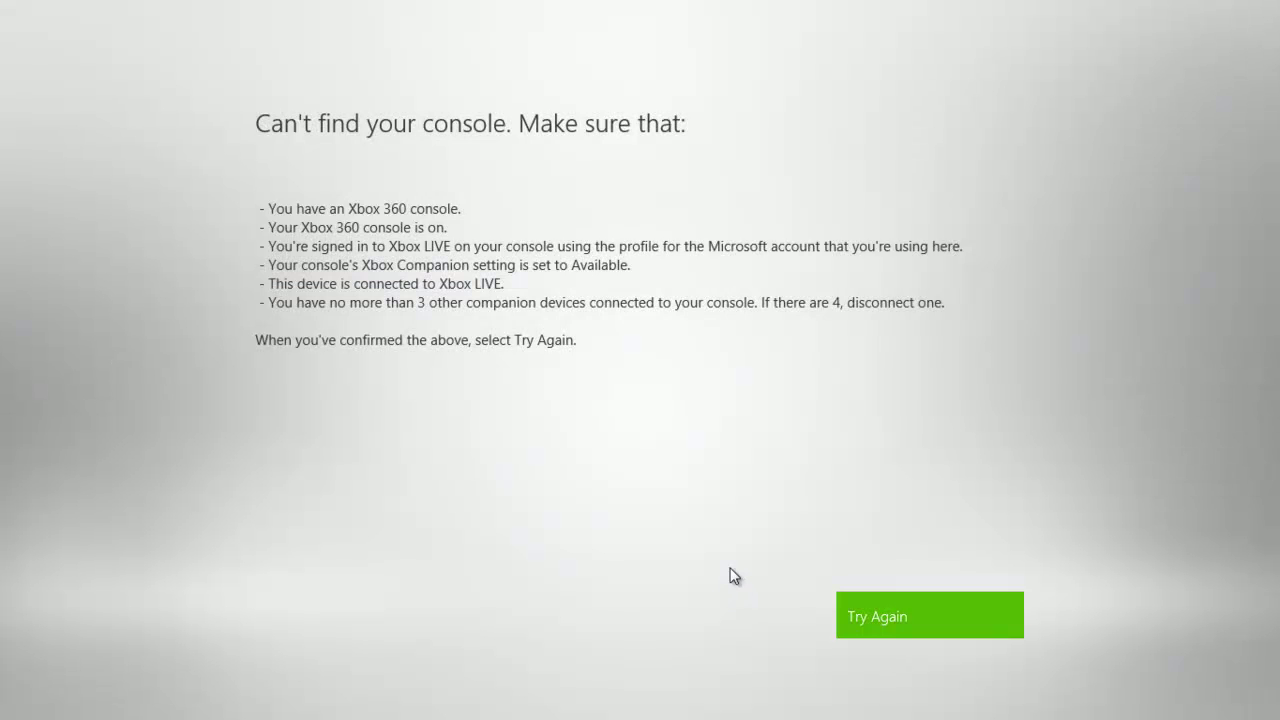
pyautogui.rightClick(376, 438)
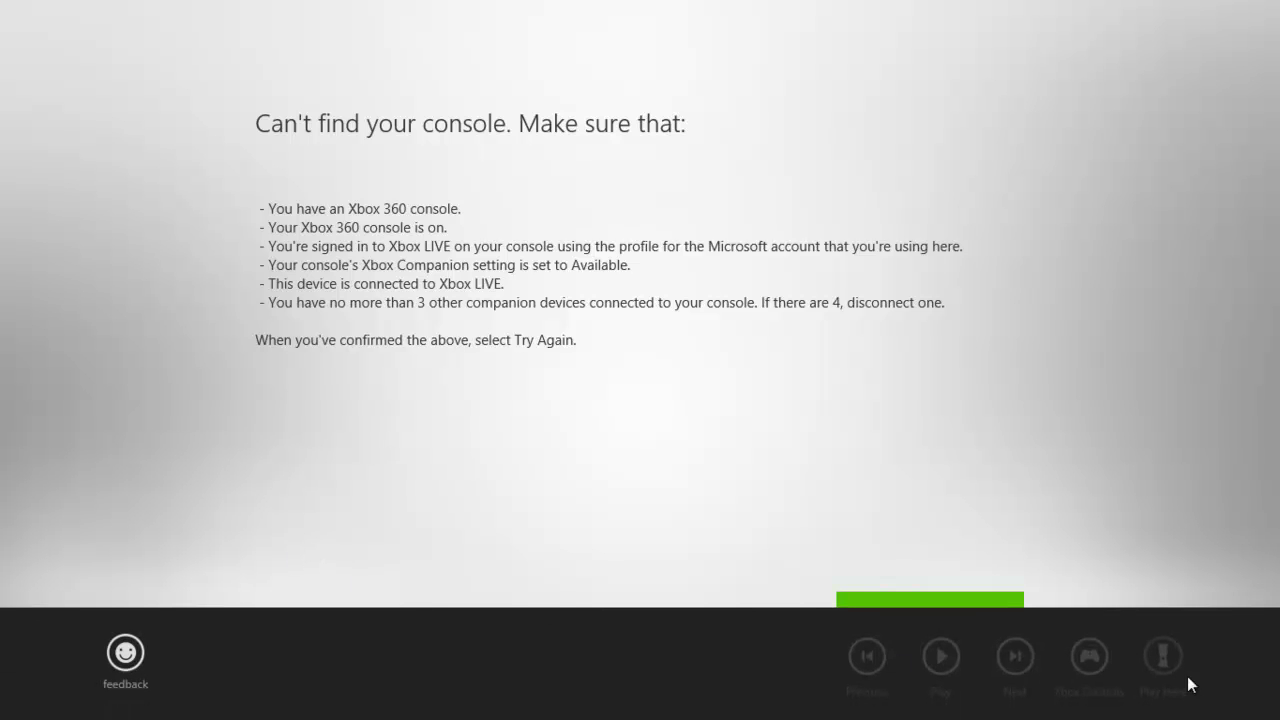
pyautogui.press('super')
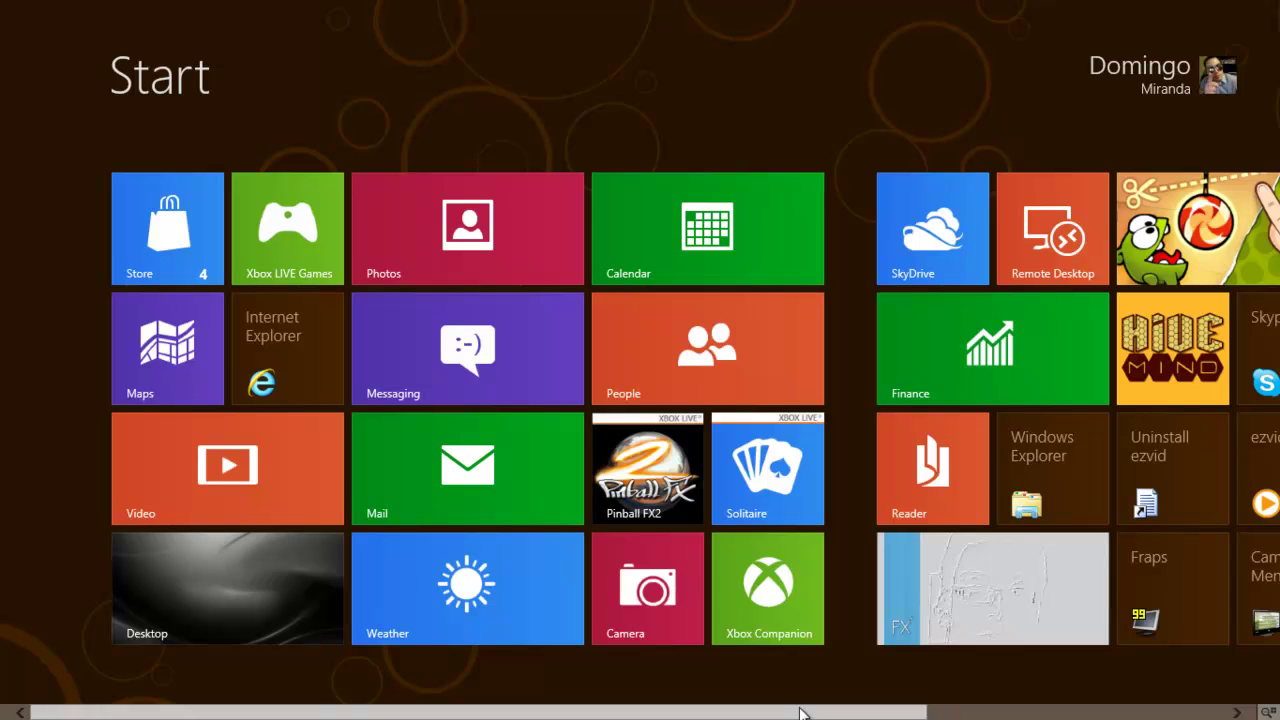
# - Scroll the Start screen, then show and close the user account options
pyautogui.moveTo(800, 712); pyautogui.dragTo(725, 717)
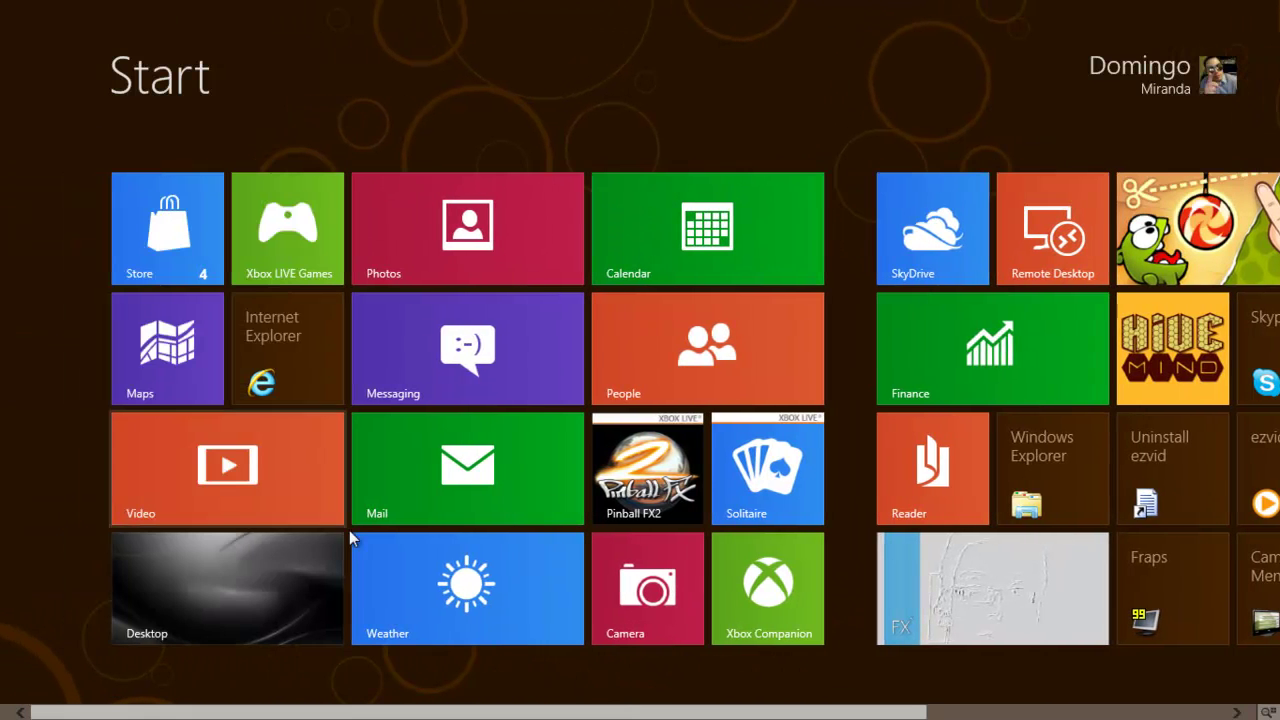
pyautogui.scroll(-3, 632, 689)
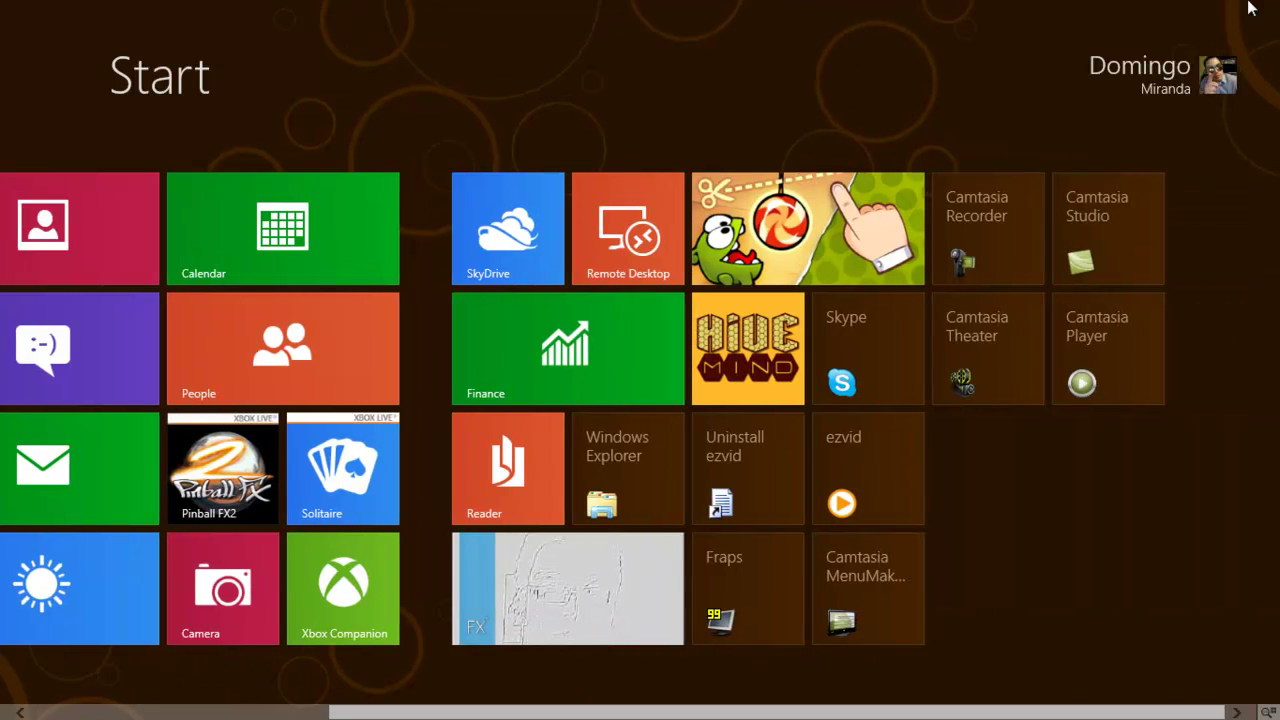
pyautogui.click(1176, 73)
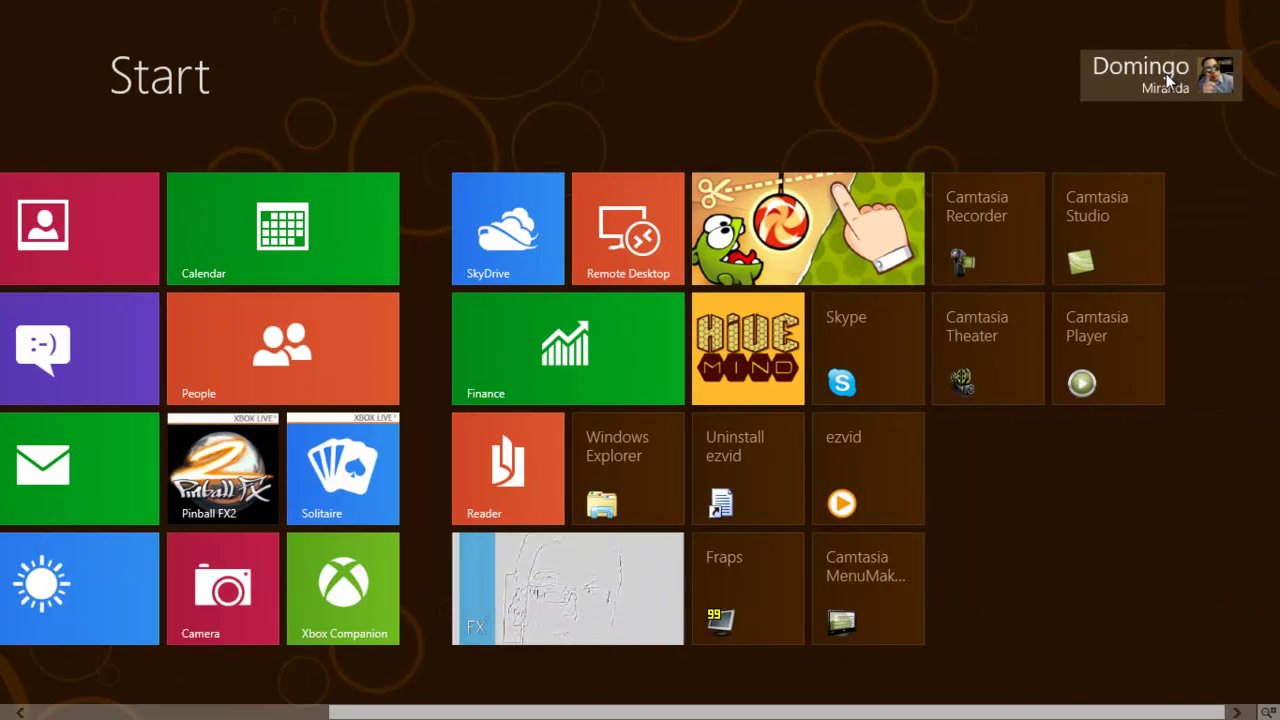
pyautogui.click(795, 48)
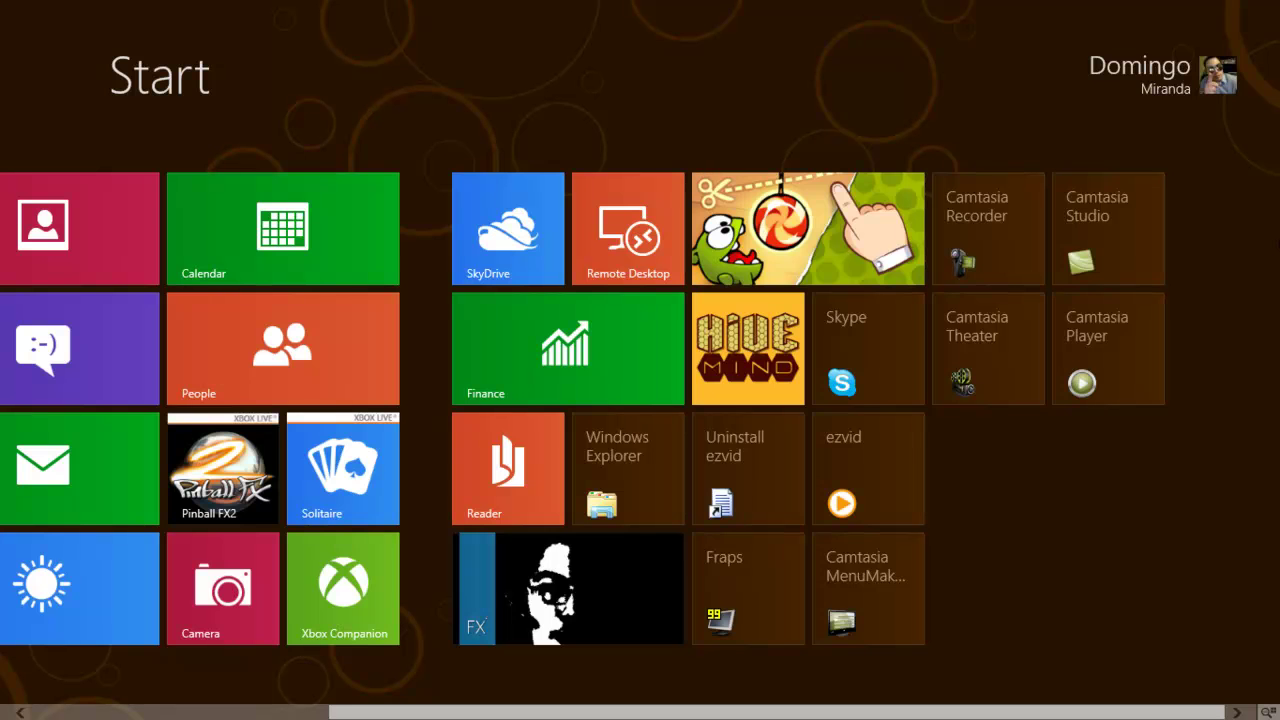
# - Zoom out to the tile-group overview, zoom back into the first group, and show the command bar
pyautogui.click(1265, 713)
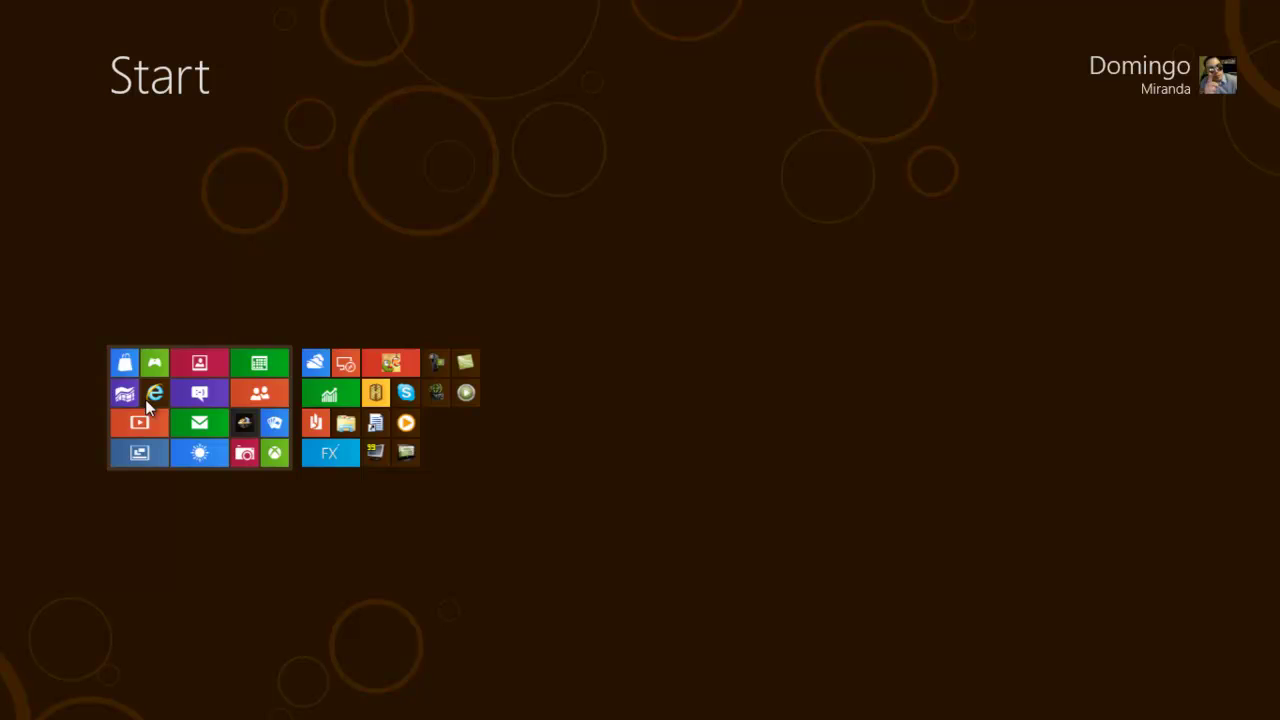
pyautogui.click(198, 433)
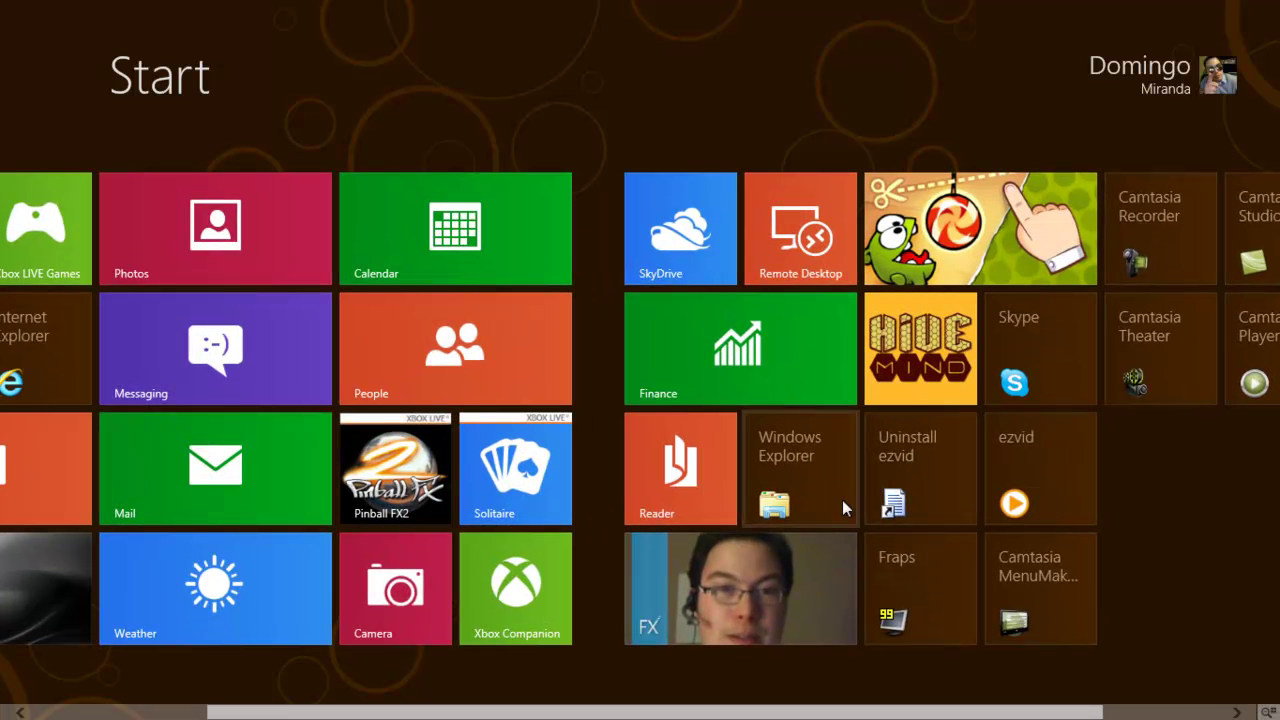
pyautogui.rightClick(655, 78)
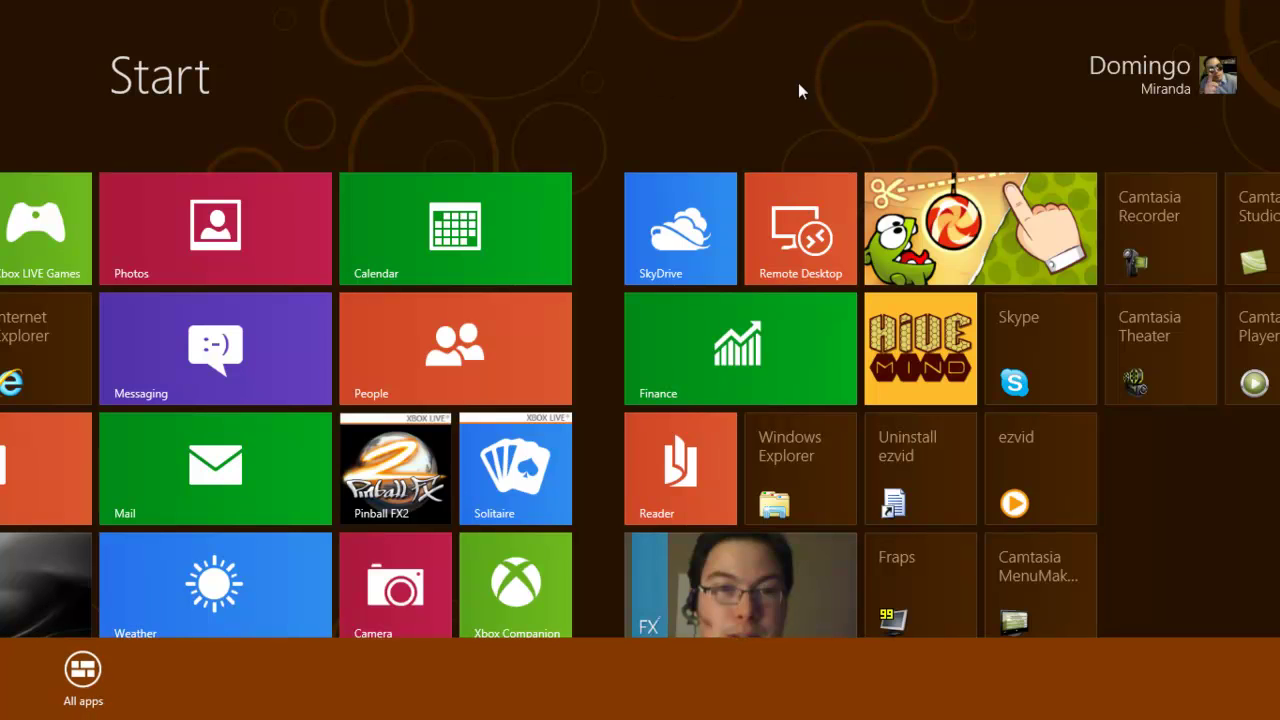
pyautogui.click(1177, 78)
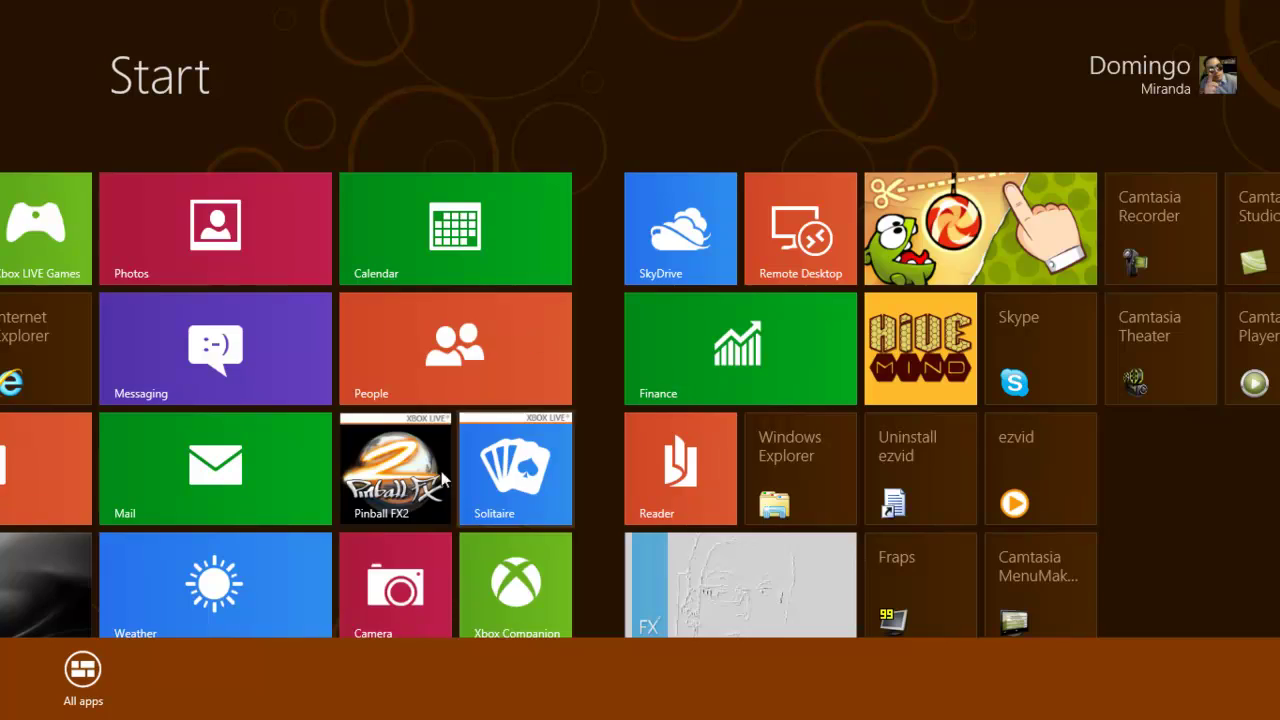
# - Scroll the All apps list from start to end, then go back to Start
pyautogui.click(90, 672)
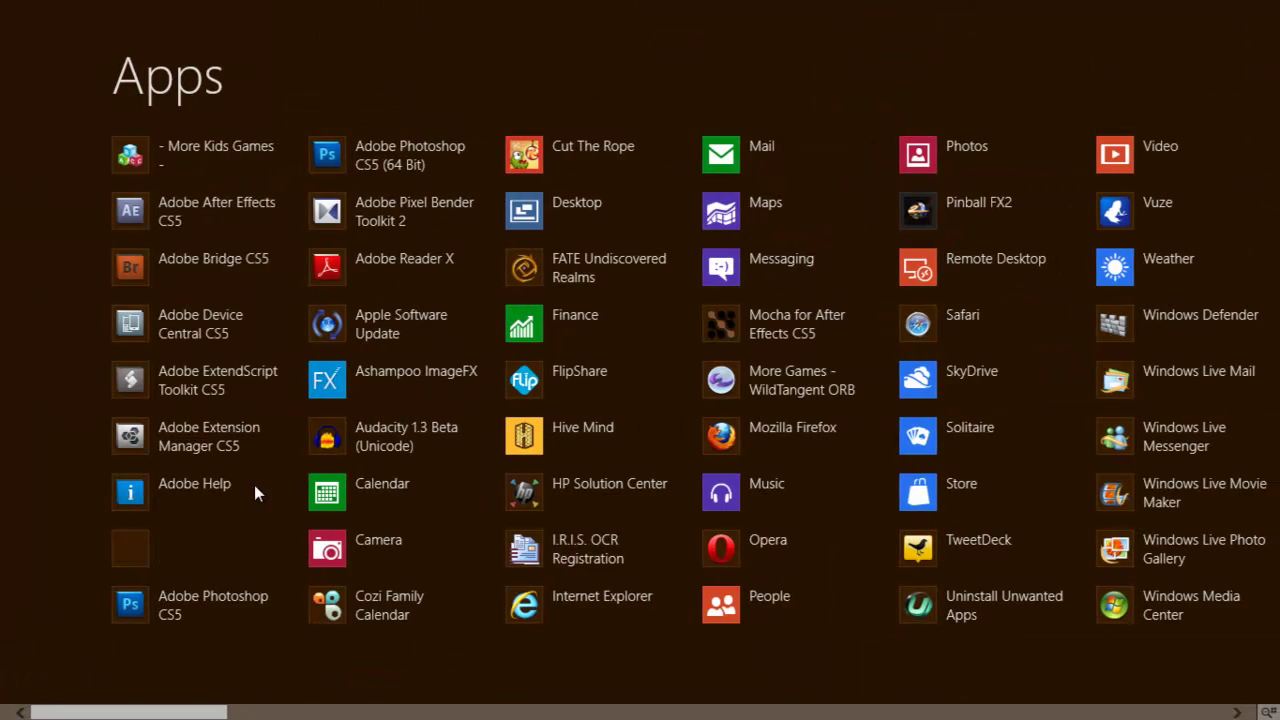
pyautogui.moveTo(142, 712); pyautogui.dragTo(781, 699)
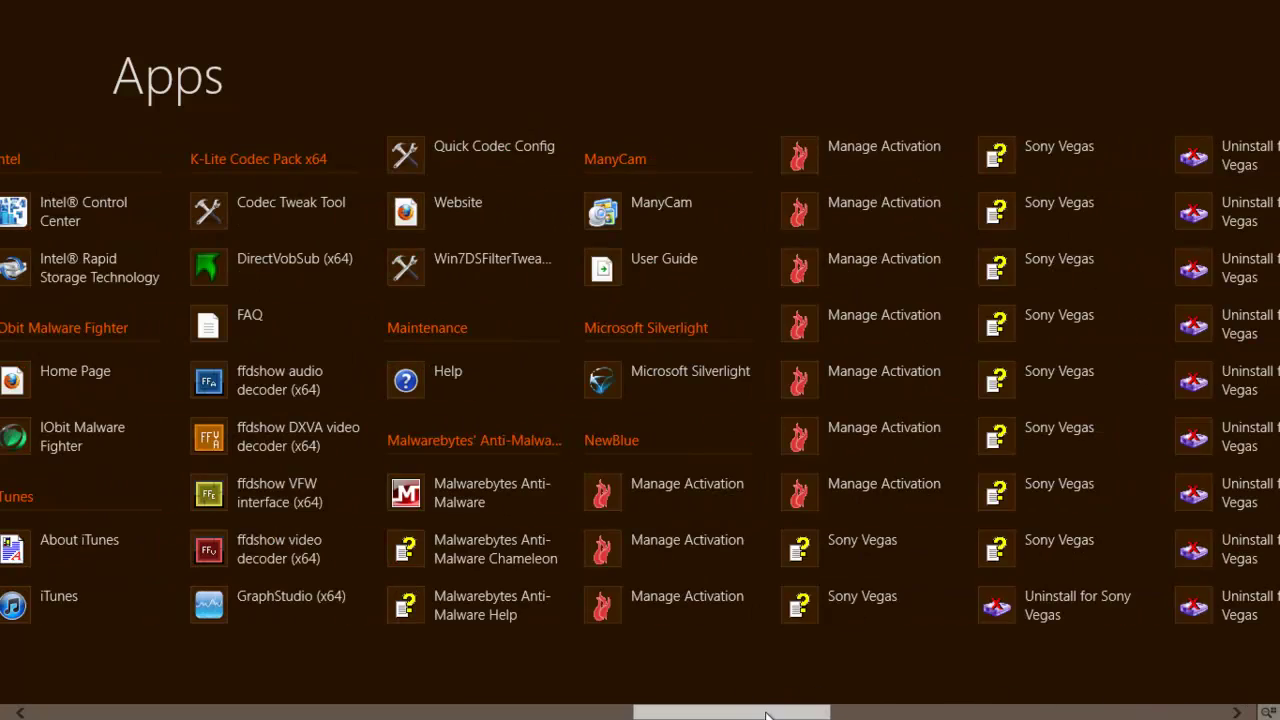
pyautogui.moveTo(766, 713); pyautogui.dragTo(1190, 710)
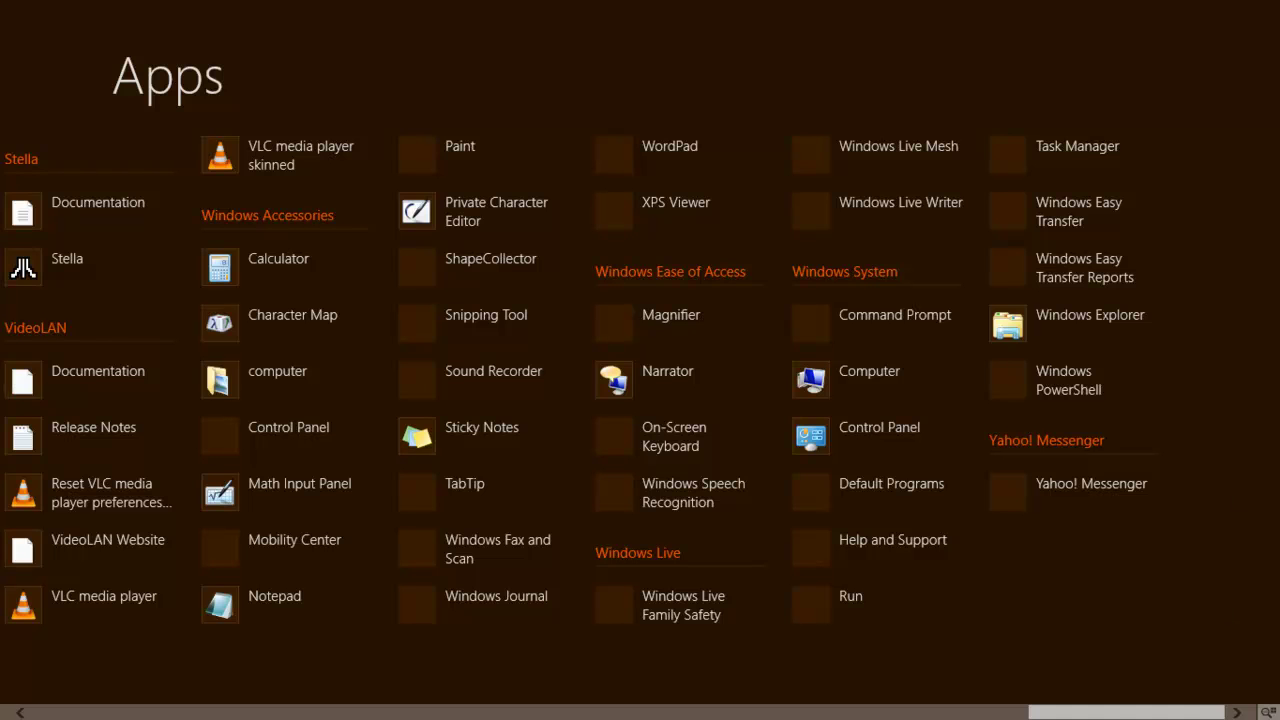
pyautogui.press('Escape')
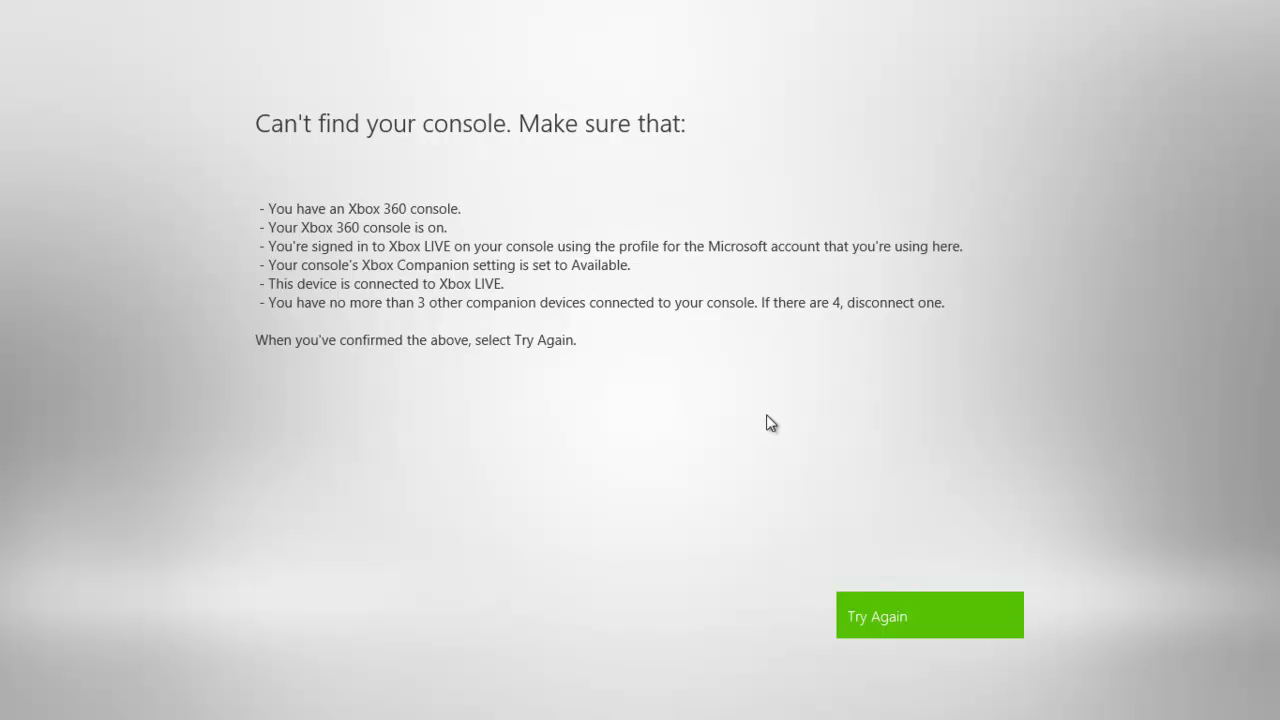
# - Show and then dismiss Xbox Companion's app bar on its can't-find-console page
pyautogui.rightClick(960, 397)
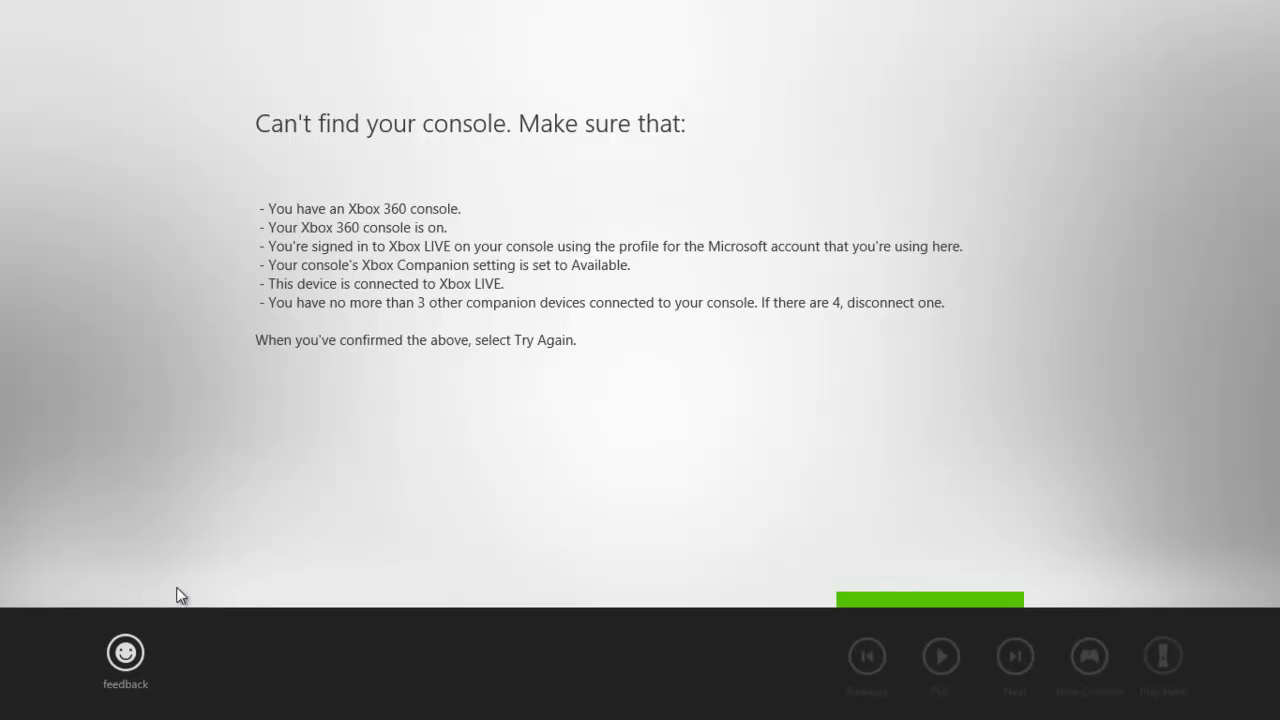
pyautogui.click(224, 497)
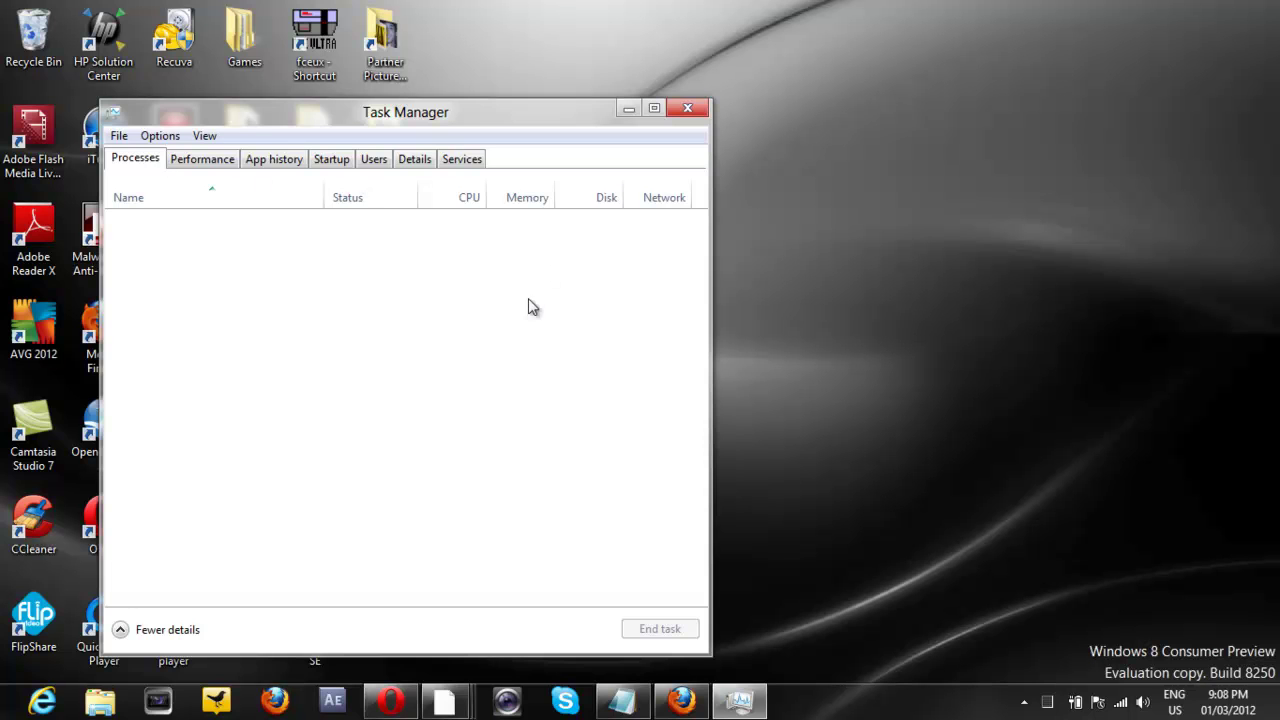
# - Glance at Performance, then end the Ashampoo ImageFX task from the Processes list
pyautogui.click(206, 165)
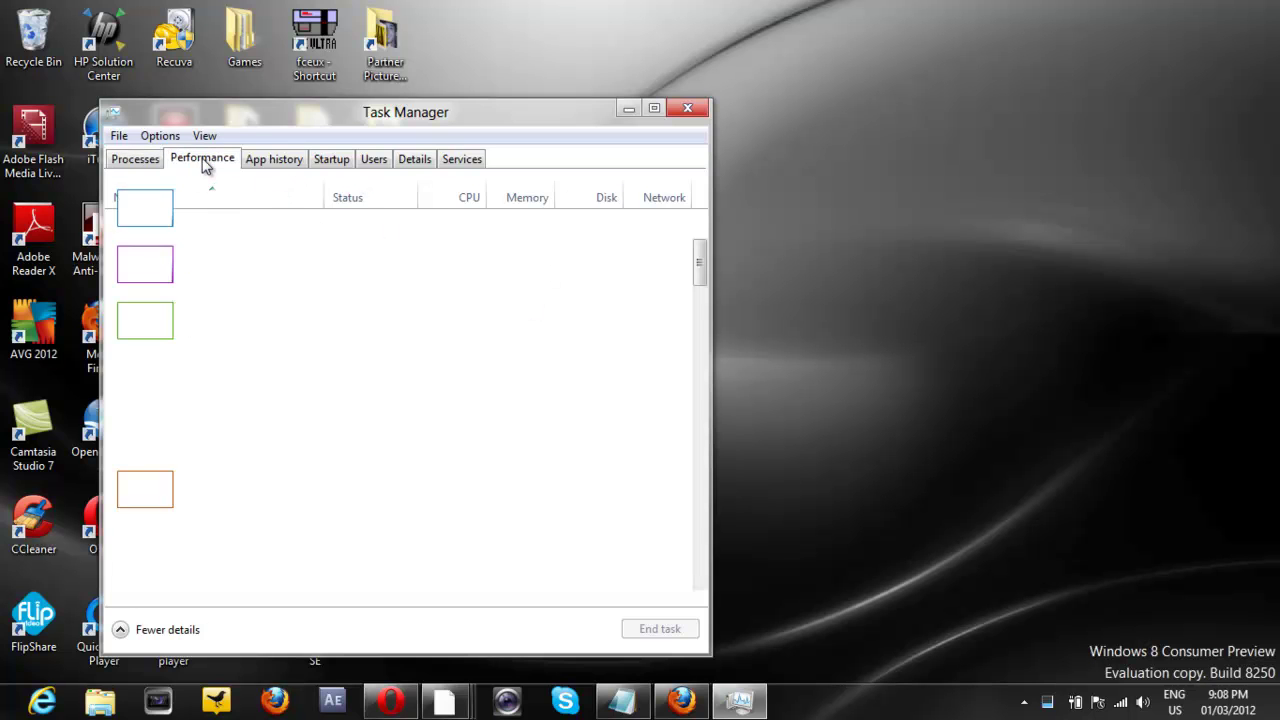
pyautogui.click(148, 161)
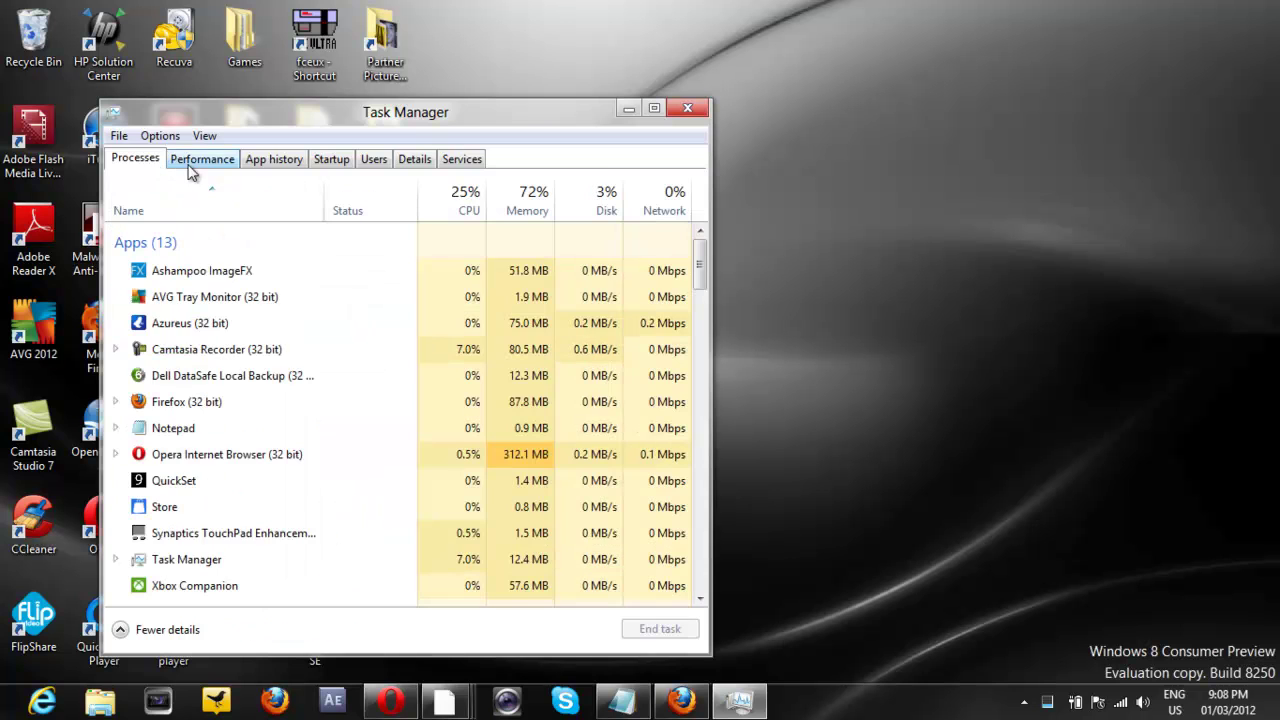
pyautogui.click(260, 271)
pyautogui.click(687, 636)
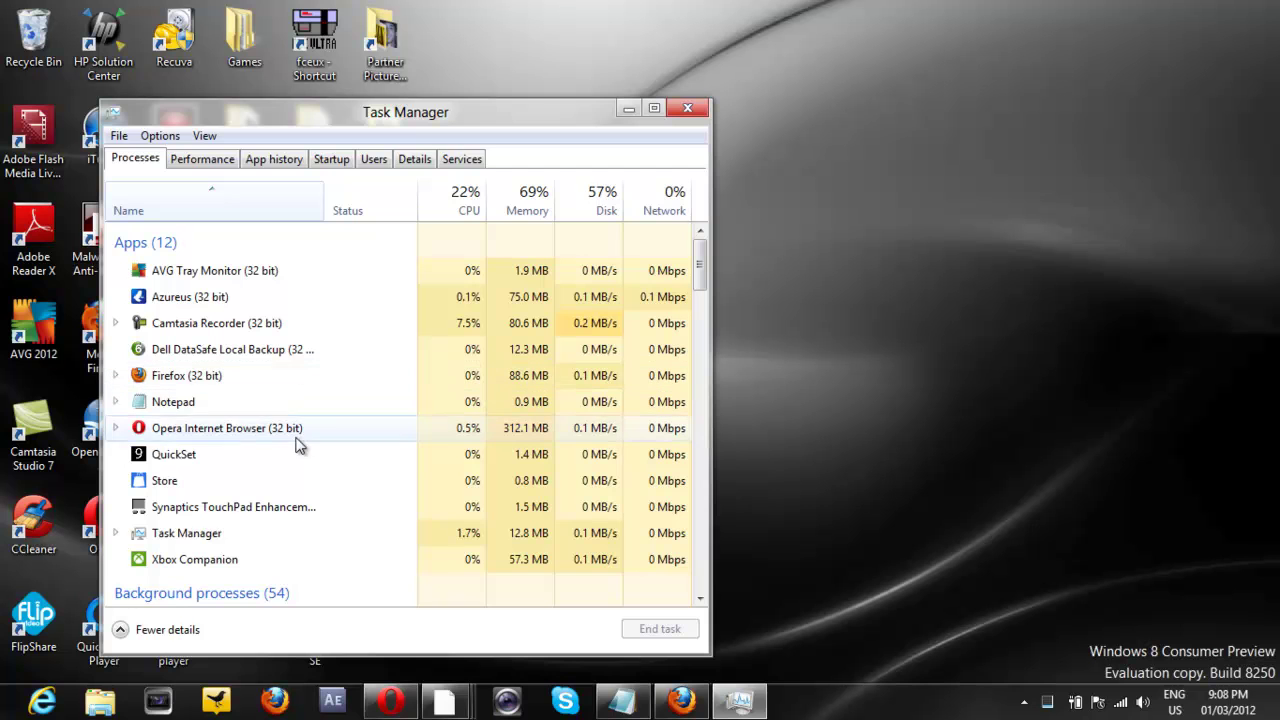
# - End the Xbox Companion task, then view App history and the CPU Performance graphs
pyautogui.click(287, 566)
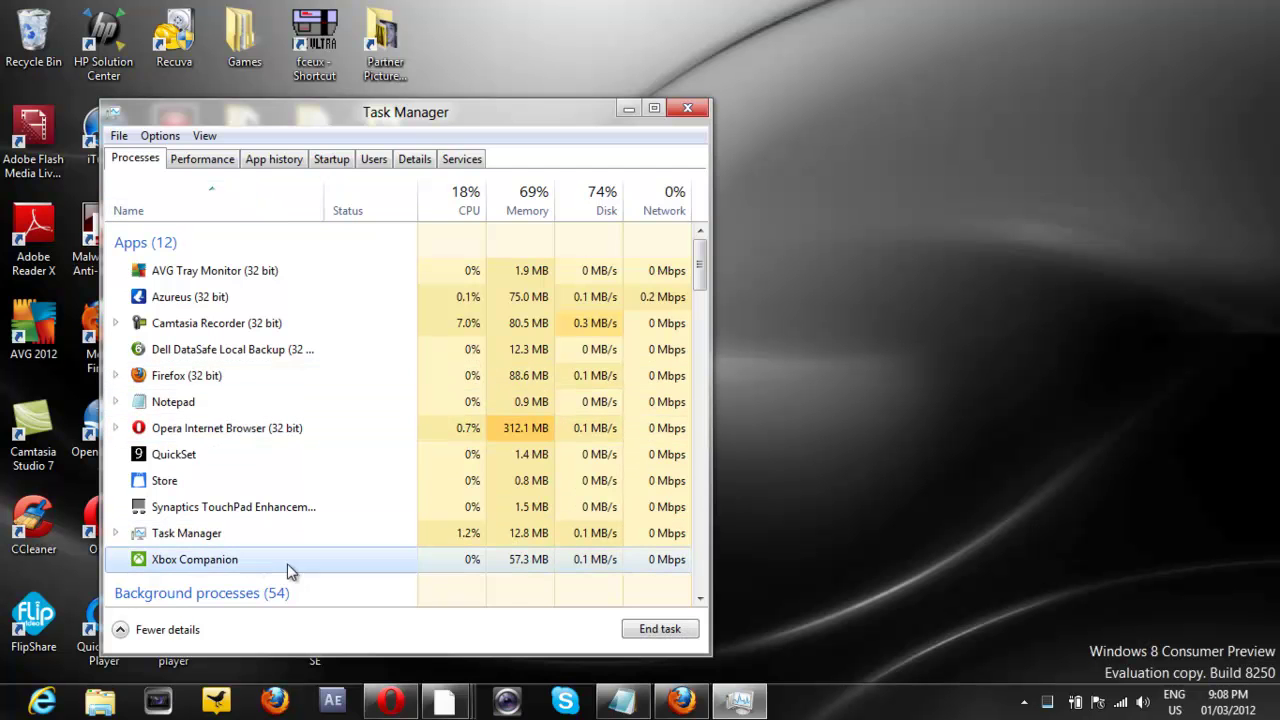
pyautogui.click(656, 629)
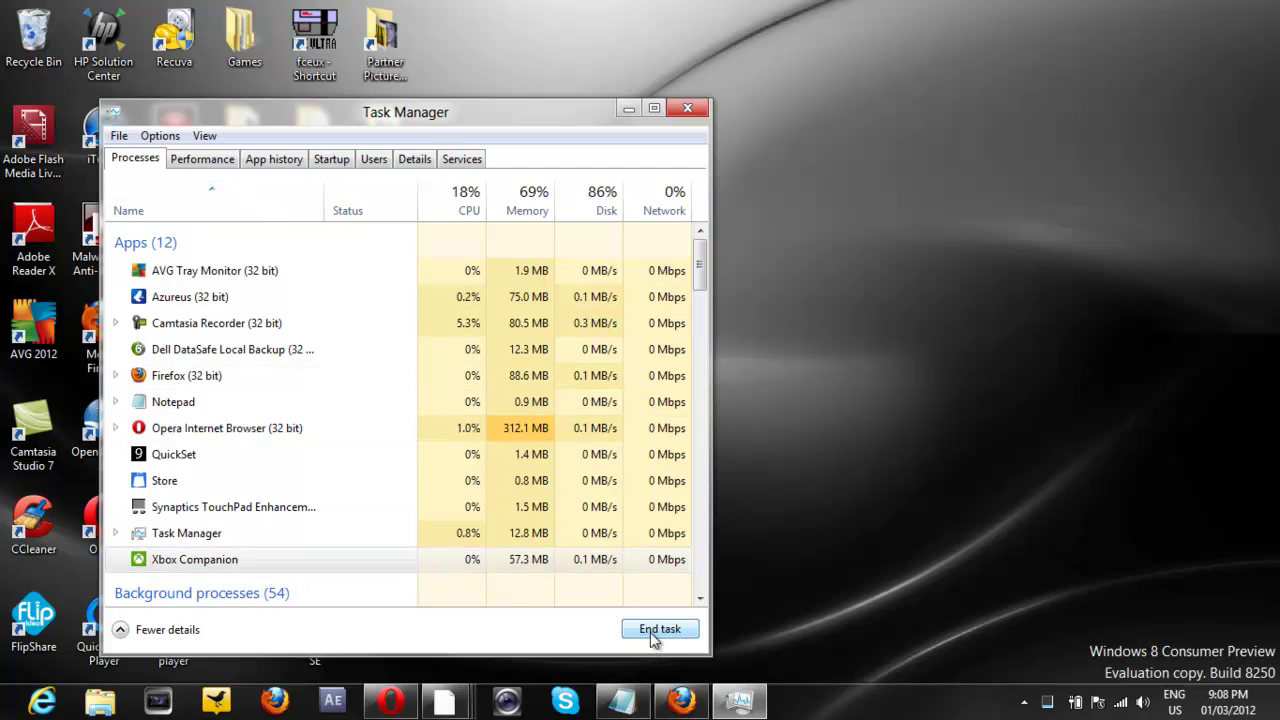
pyautogui.click(288, 162)
pyautogui.click(222, 163)
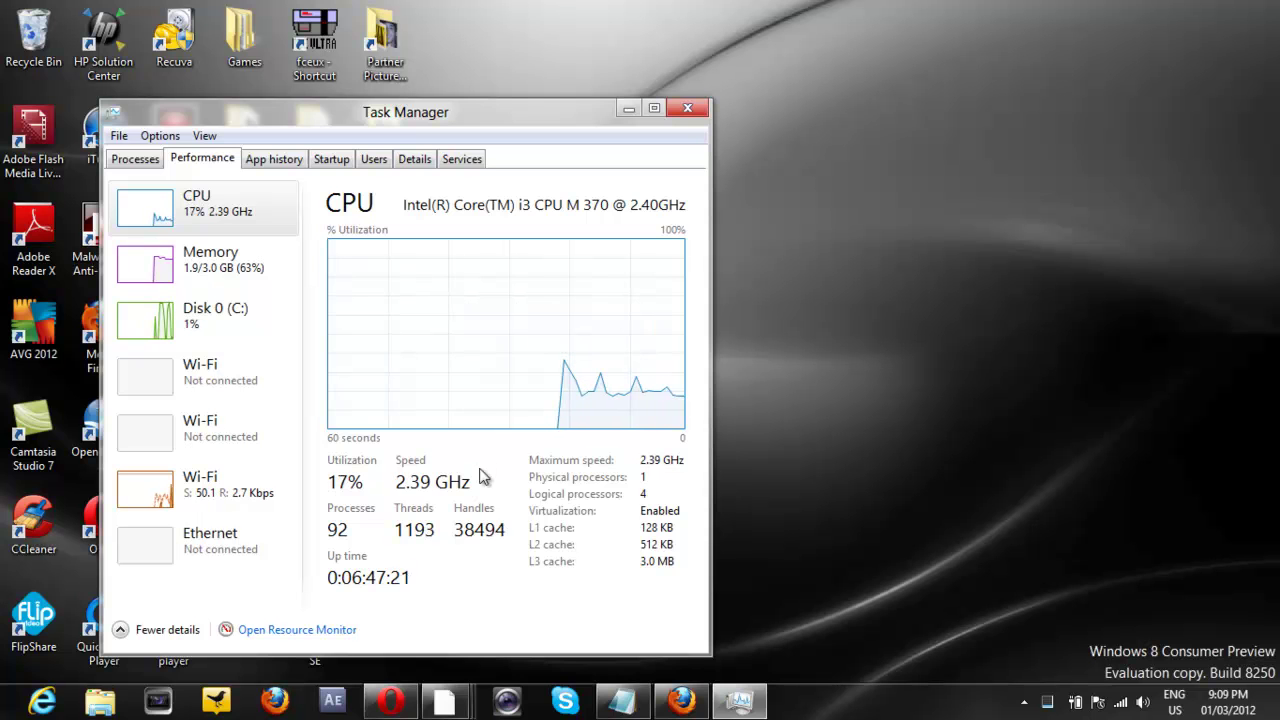
# - Step Task Manager's Performance graphs through Wi-Fi, Disk 0 (C:), Memory and back to CPU
pyautogui.click(243, 476)
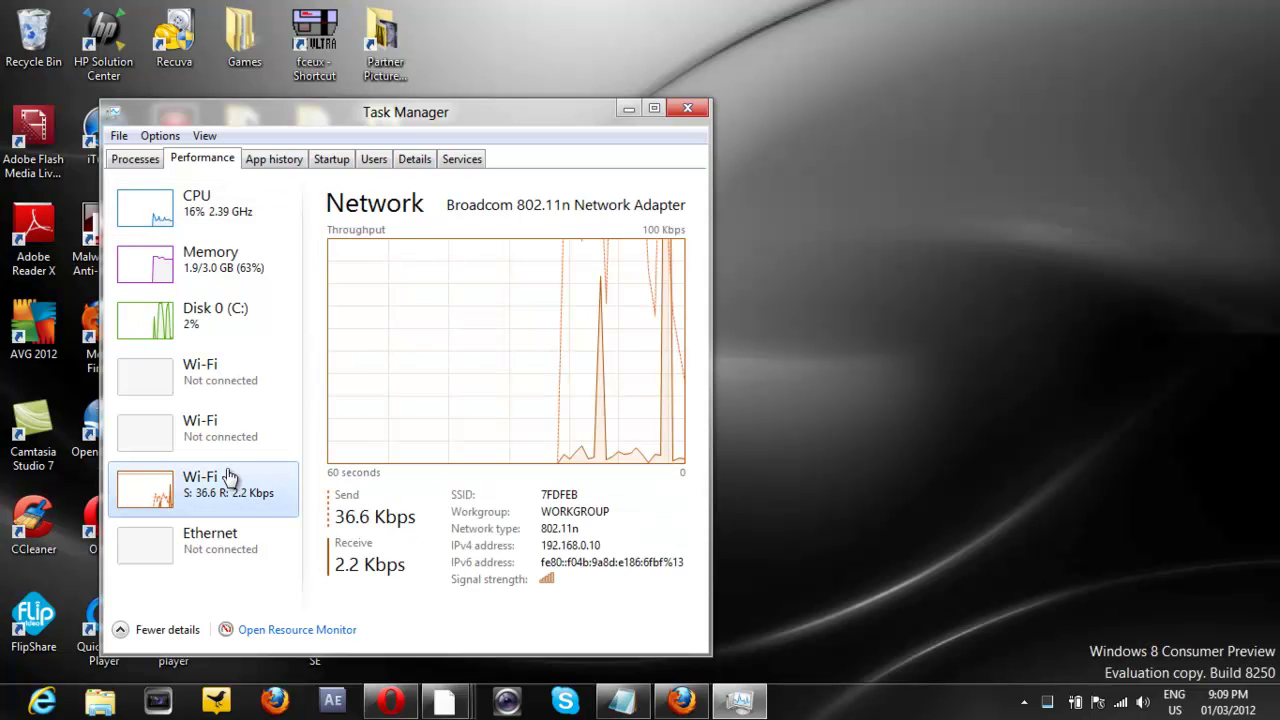
pyautogui.click(213, 330)
pyautogui.click(243, 274)
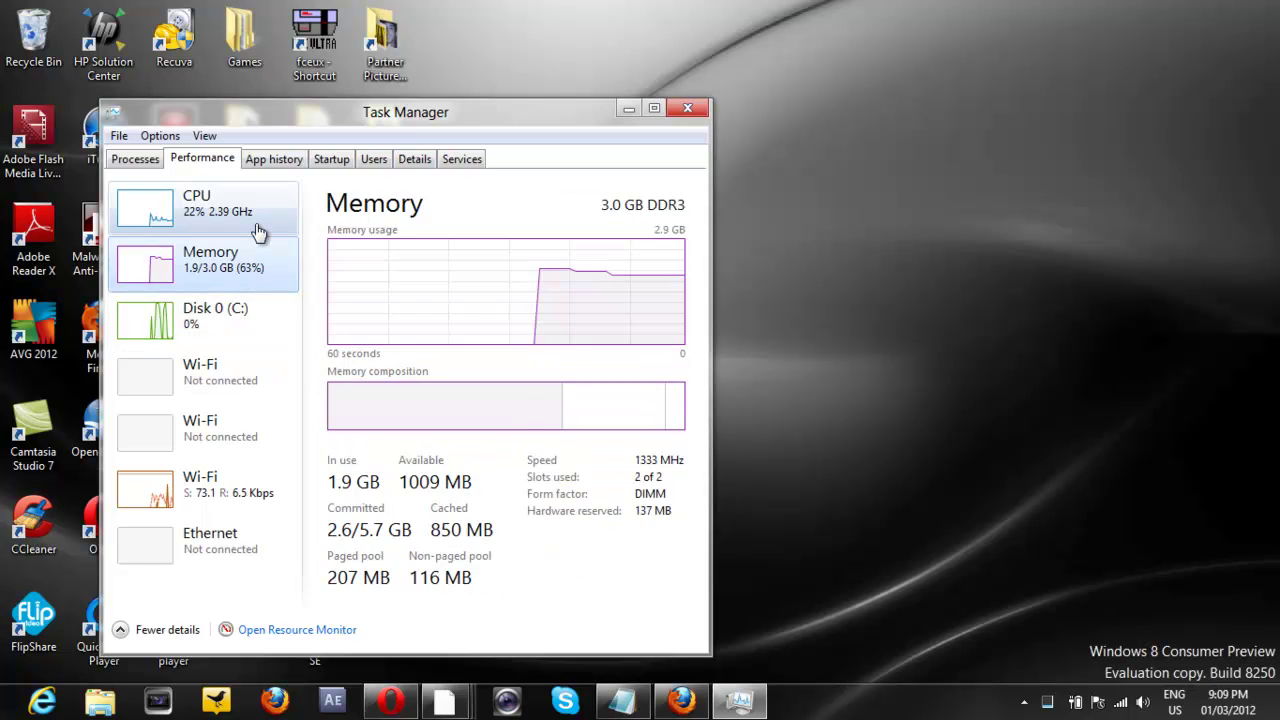
pyautogui.click(257, 230)
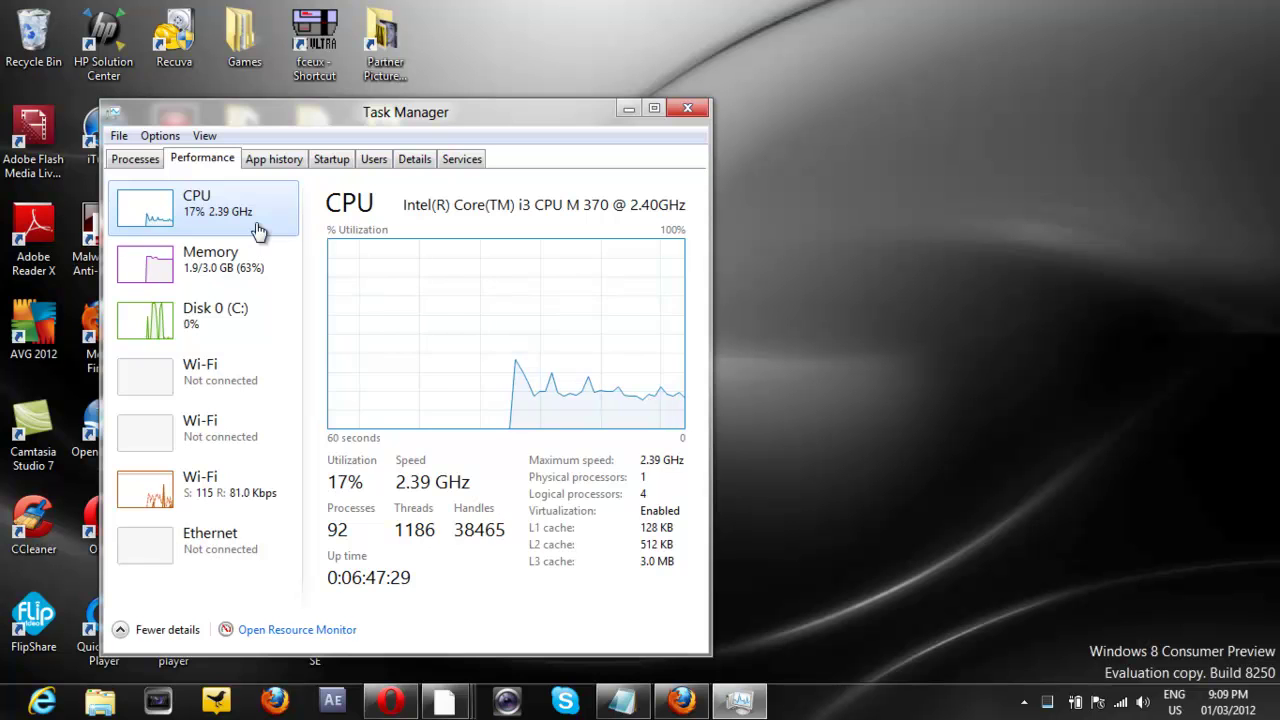
pyautogui.click(700, 109)
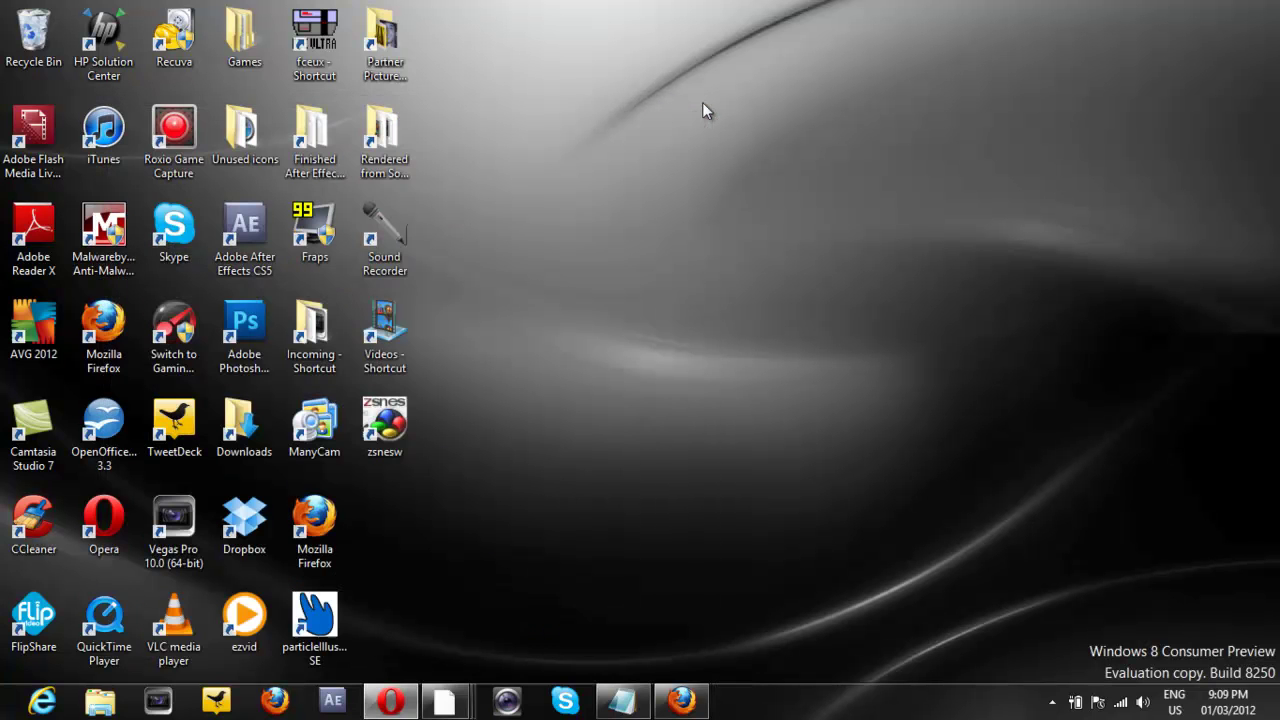
pyautogui.moveTo(445, 702)
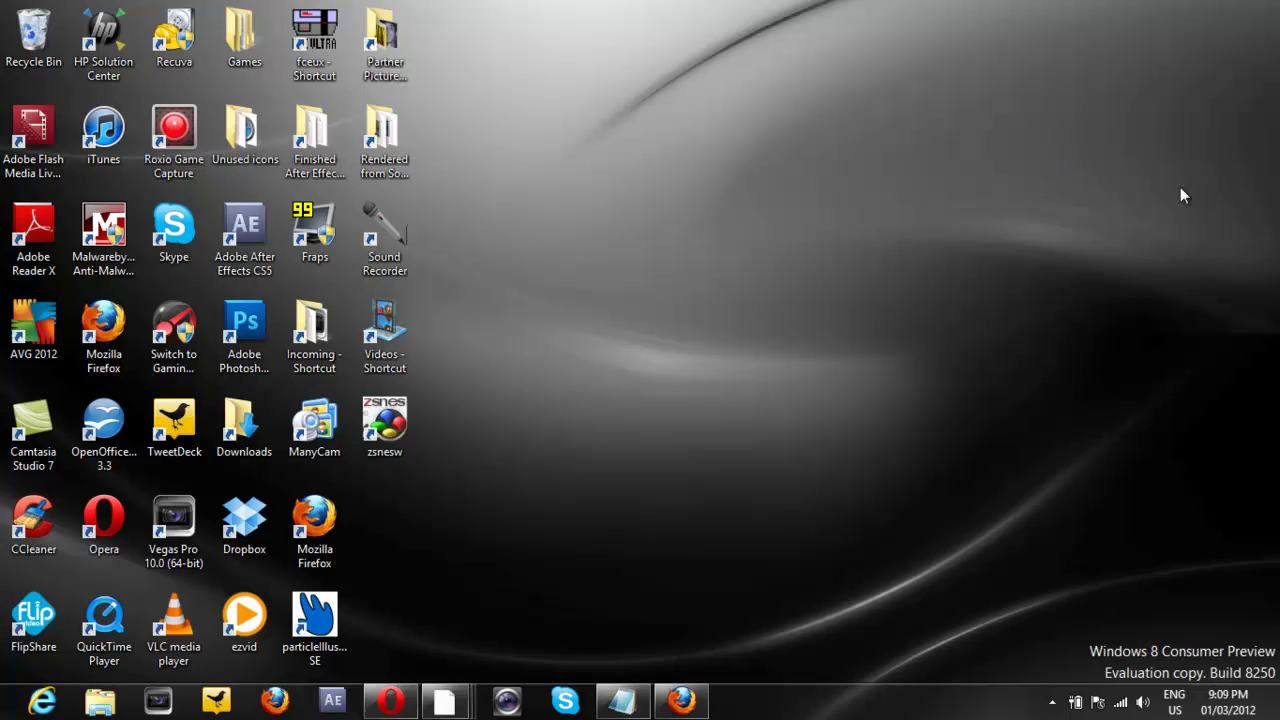
pyautogui.moveTo(1209, 36)
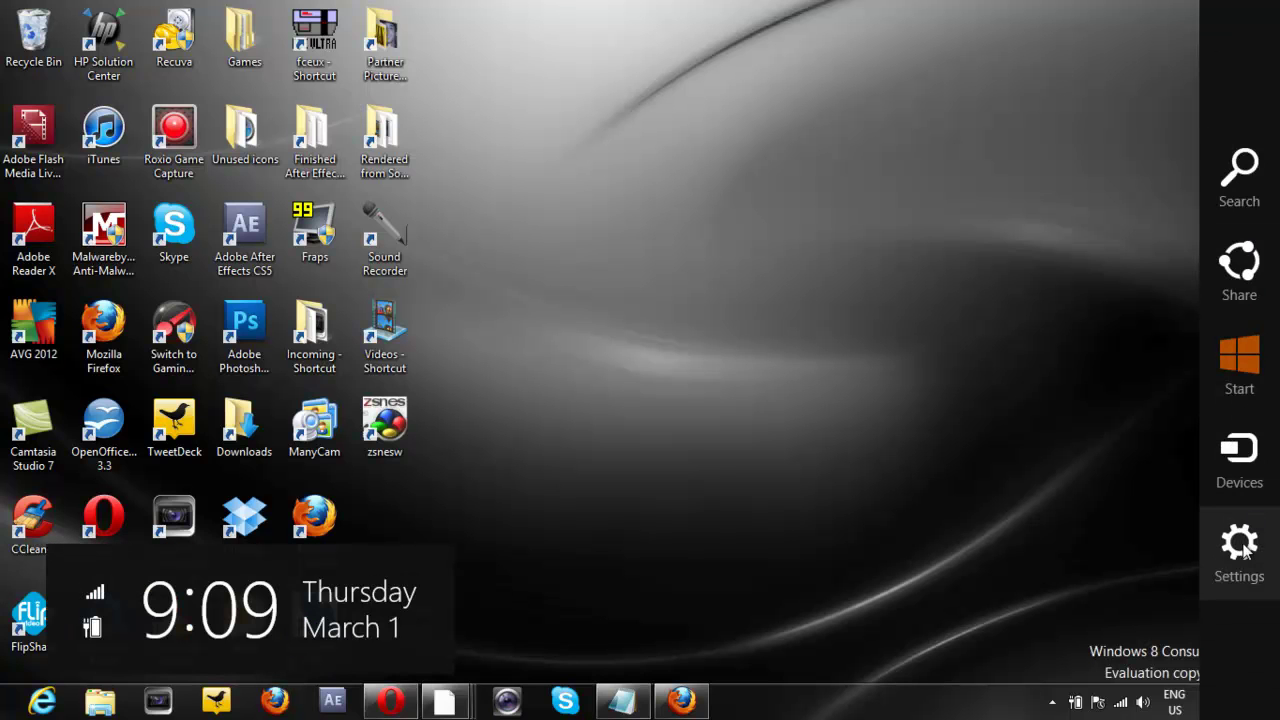
pyautogui.click(1246, 462)
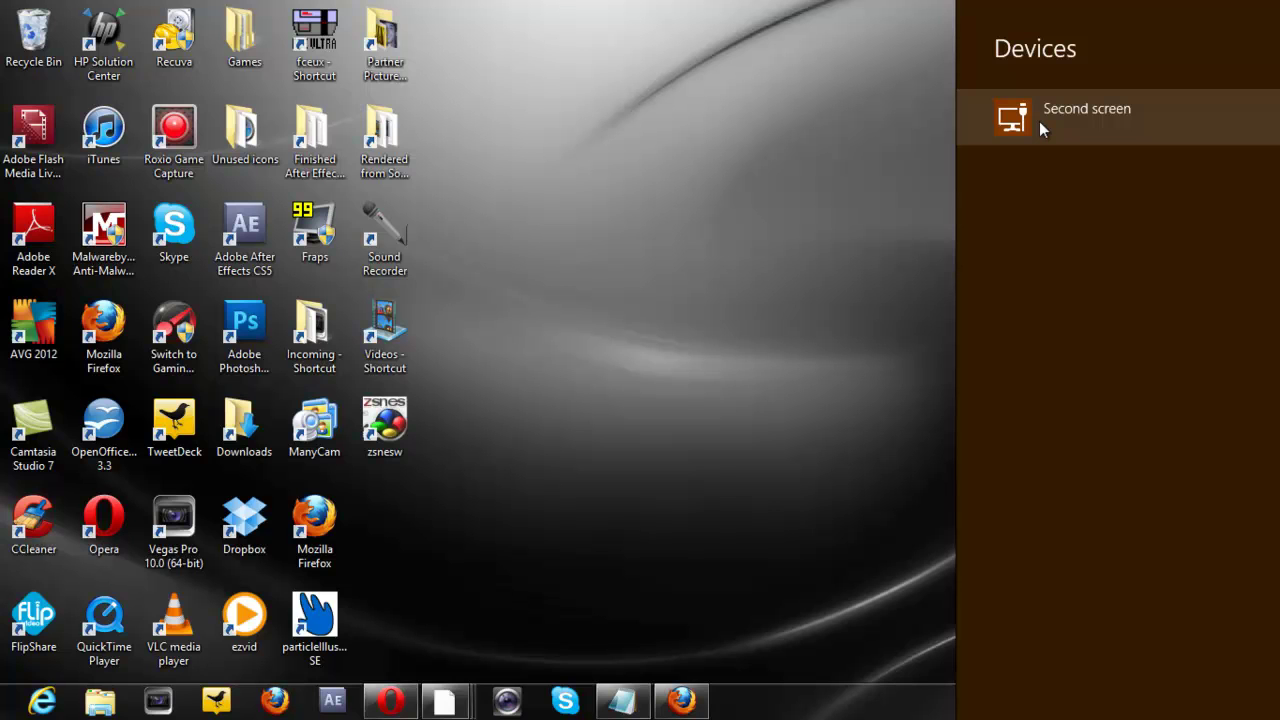
pyautogui.click(879, 187)
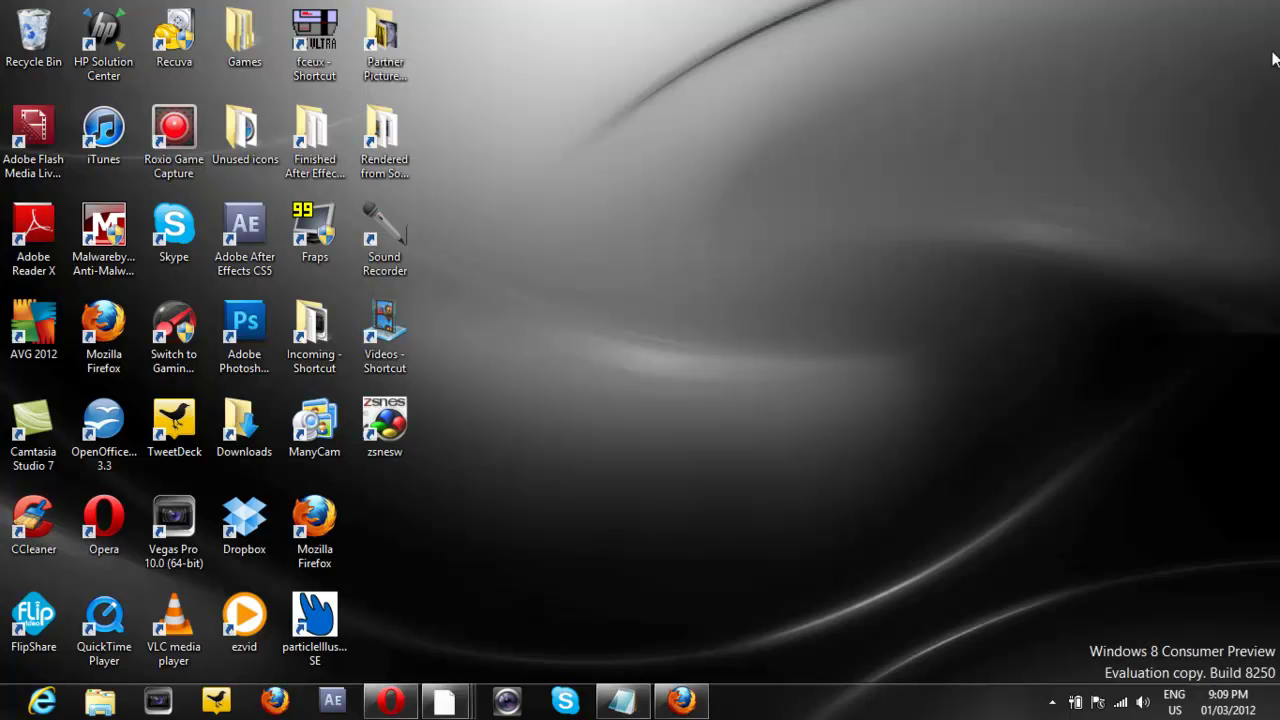
# - Bring up the charms bar and open the Settings pane for the desktop
pyautogui.moveTo(1276, 330)
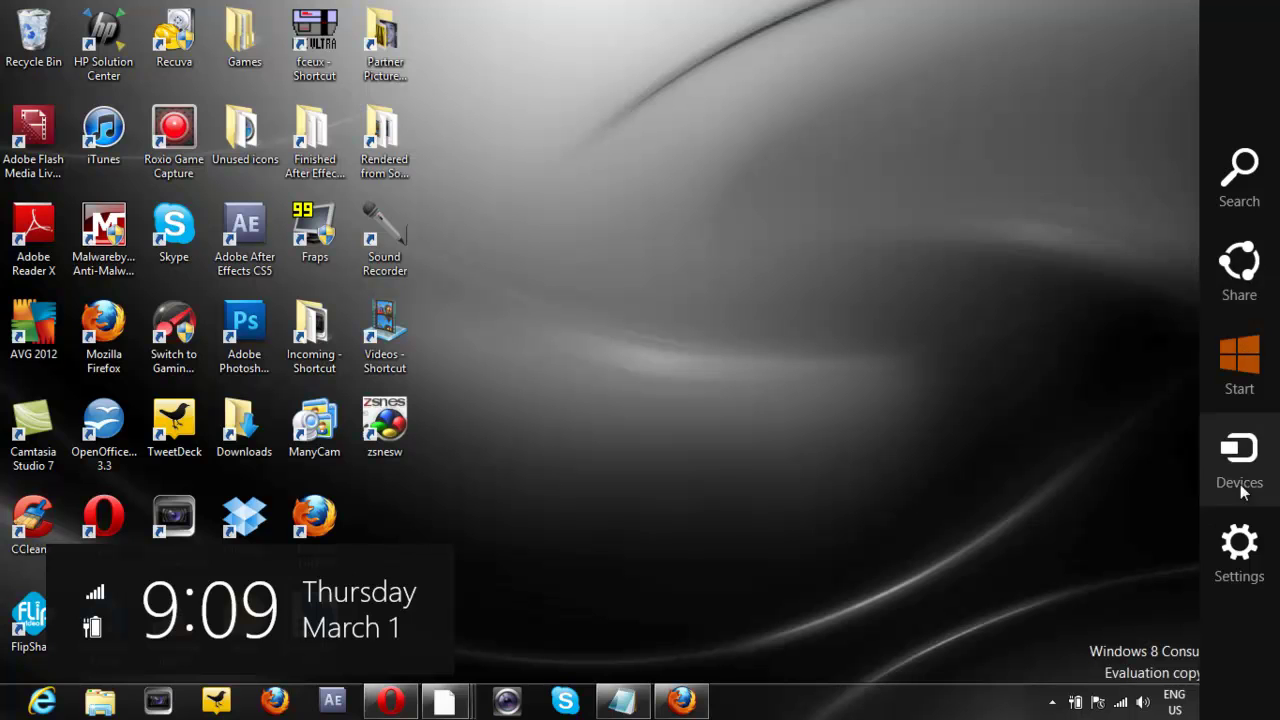
pyautogui.click(1237, 548)
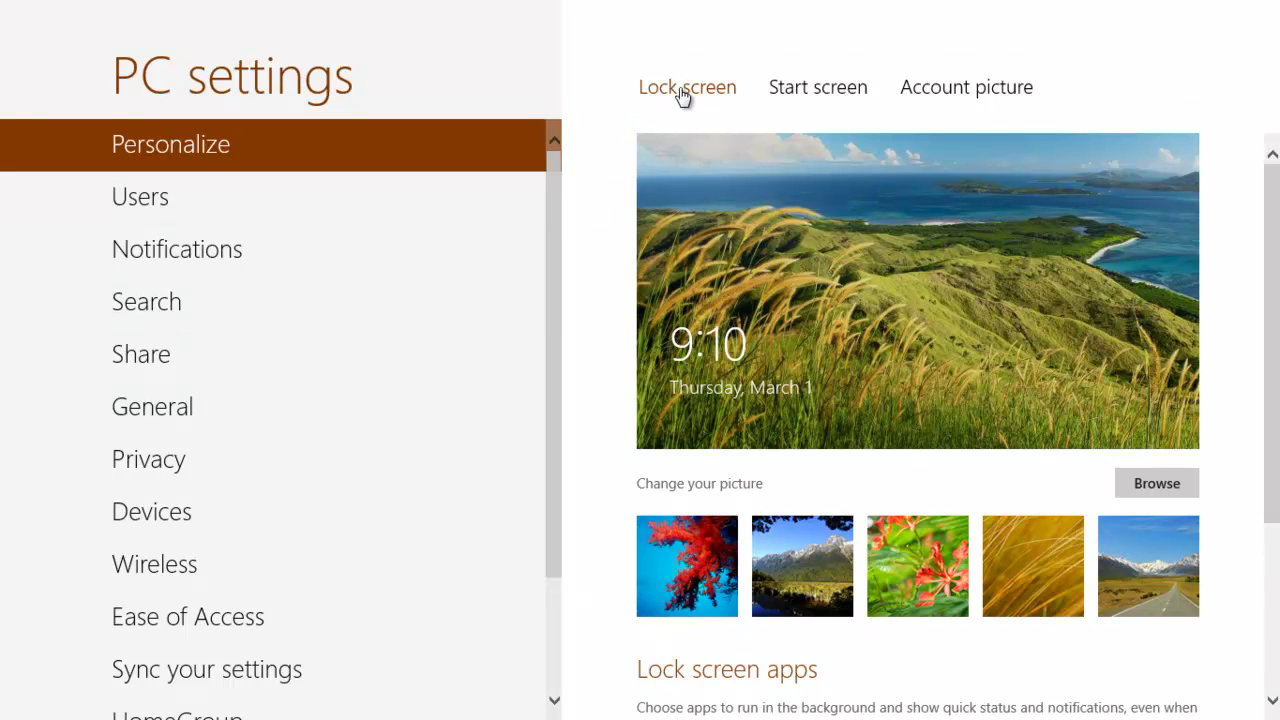
# - Give the Start screen the fifth swirl pattern in dark red, then view the Account picture page
pyautogui.click(786, 100)
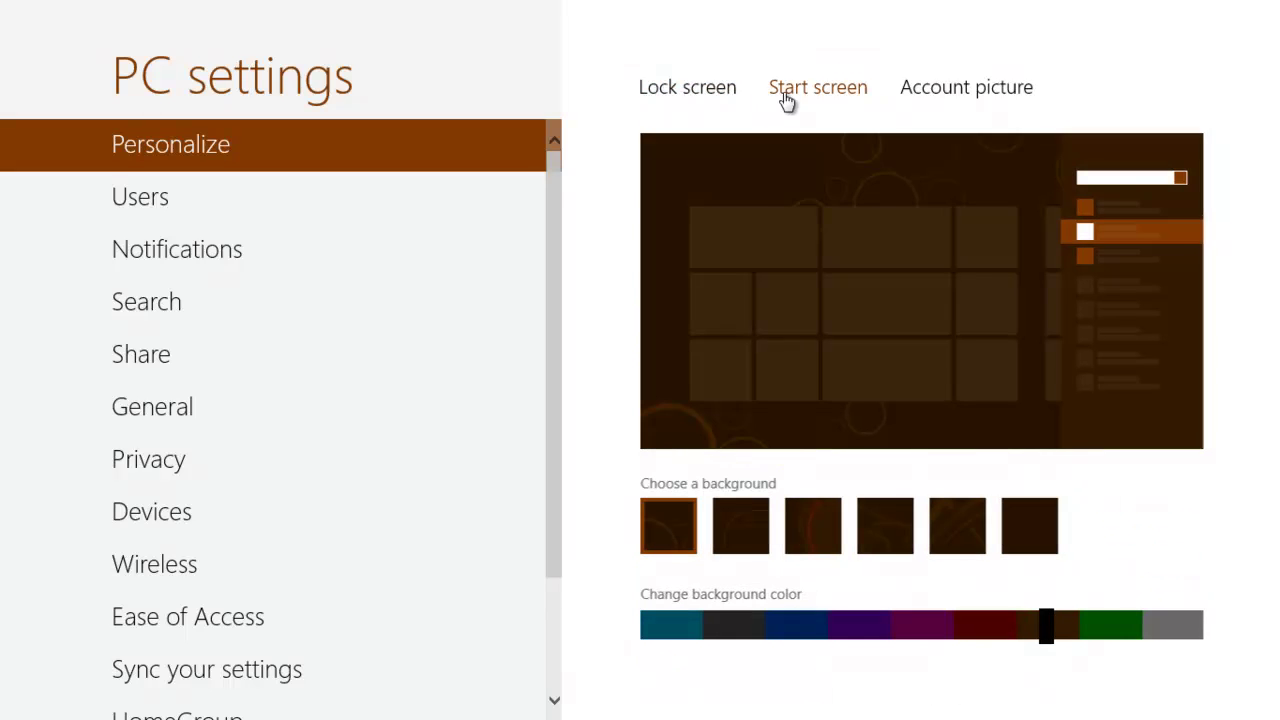
pyautogui.click(944, 542)
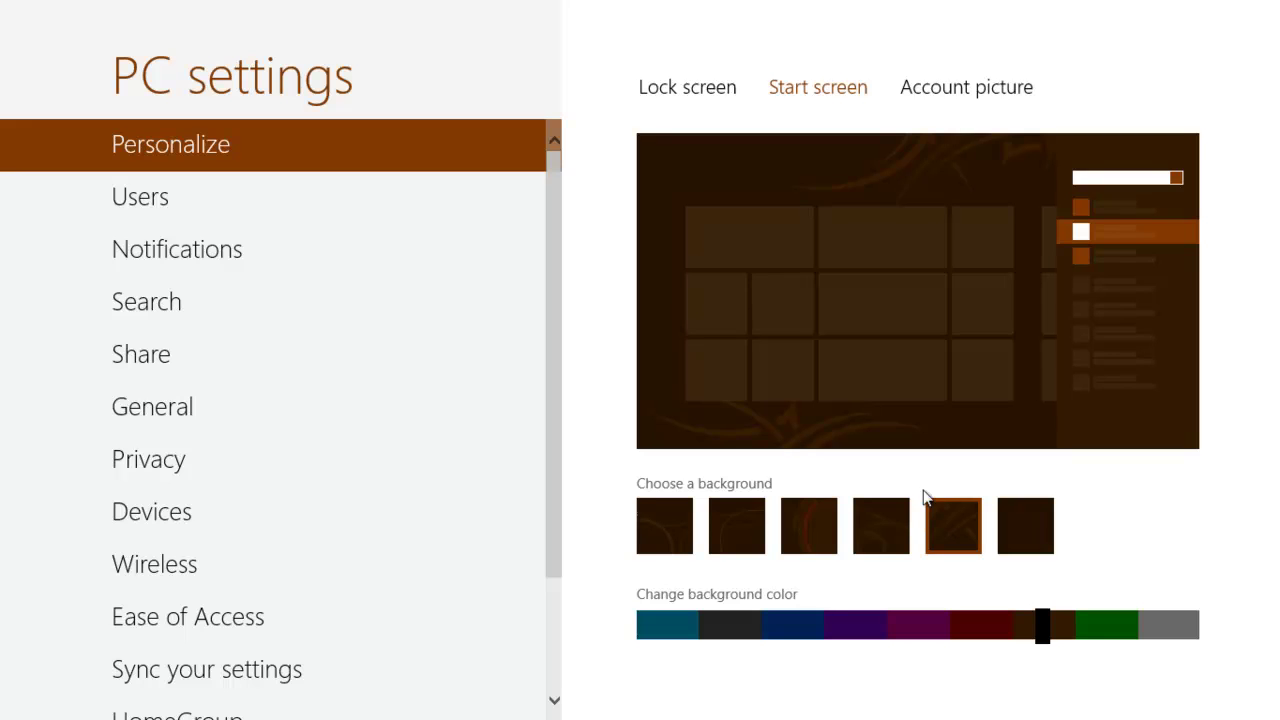
pyautogui.moveTo(1043, 637)
pyautogui.mouseDown()
pyautogui.moveTo(974, 637)
pyautogui.moveTo(1077, 637)
pyautogui.moveTo(1043, 637)
pyautogui.mouseUp()
pyautogui.click(941, 91)
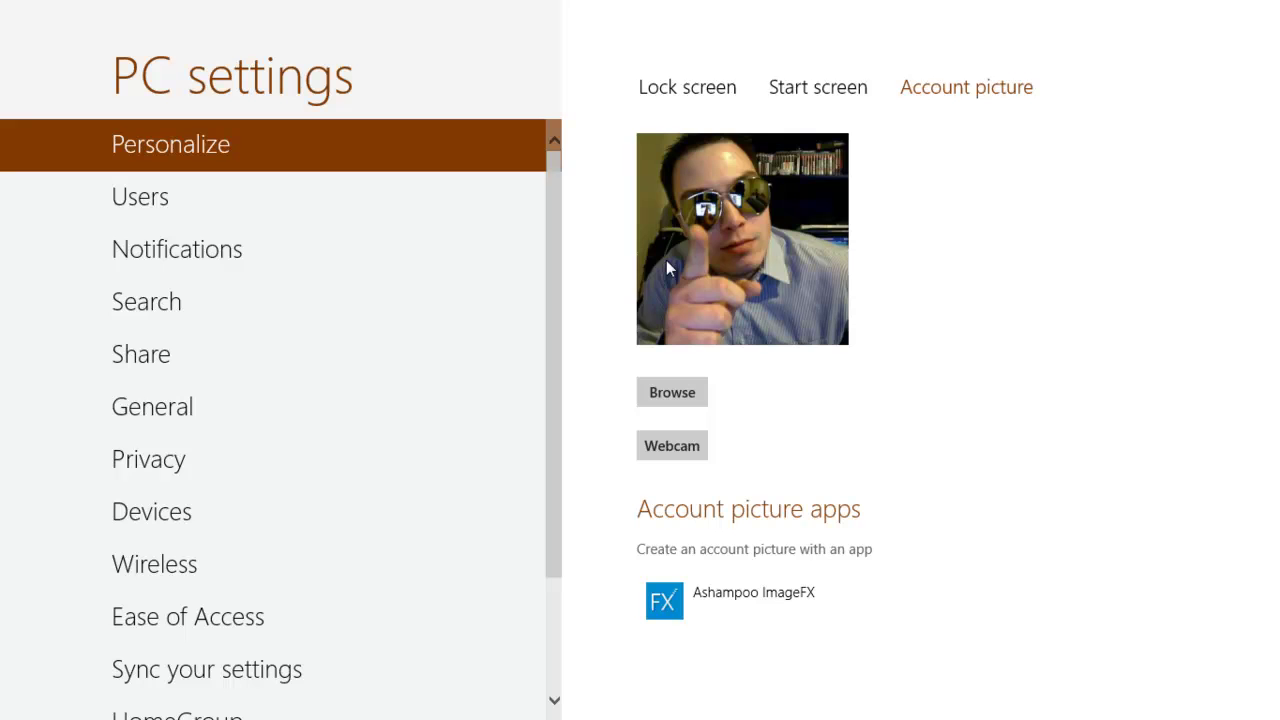
# - Browse the Users, Notifications, Search and Share settings pages
pyautogui.click(228, 197)
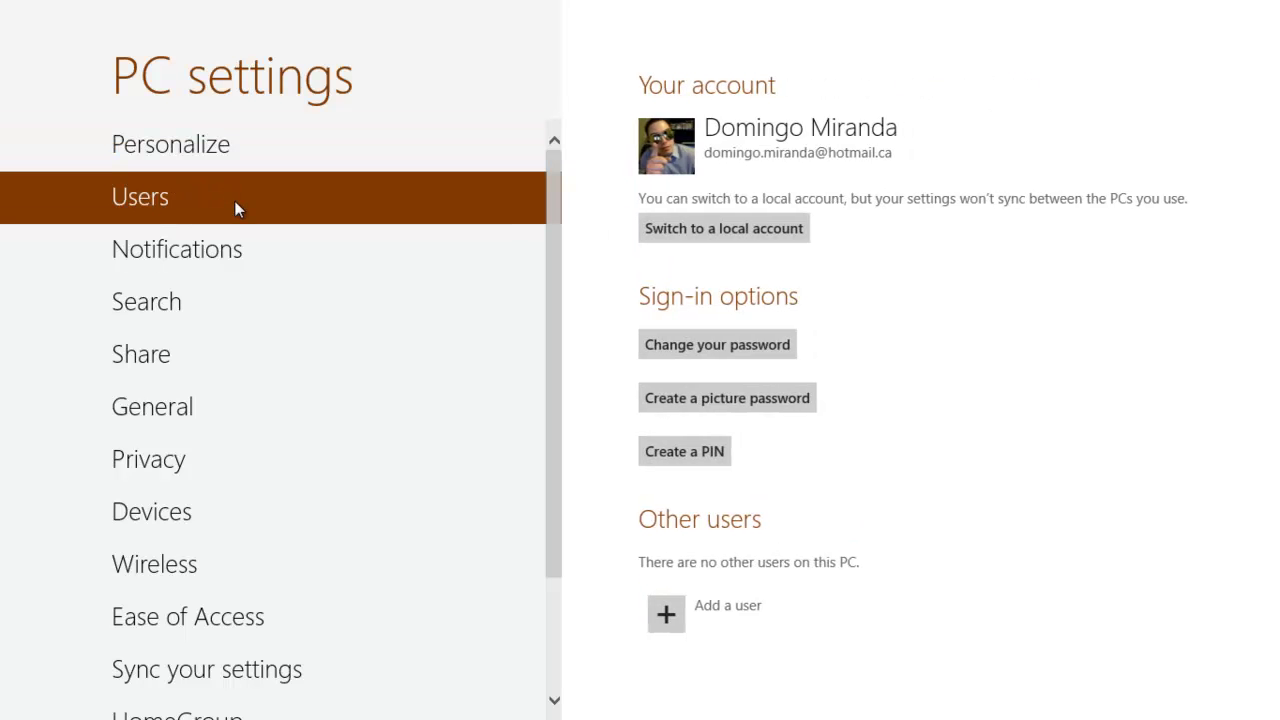
pyautogui.click(249, 248)
pyautogui.click(244, 298)
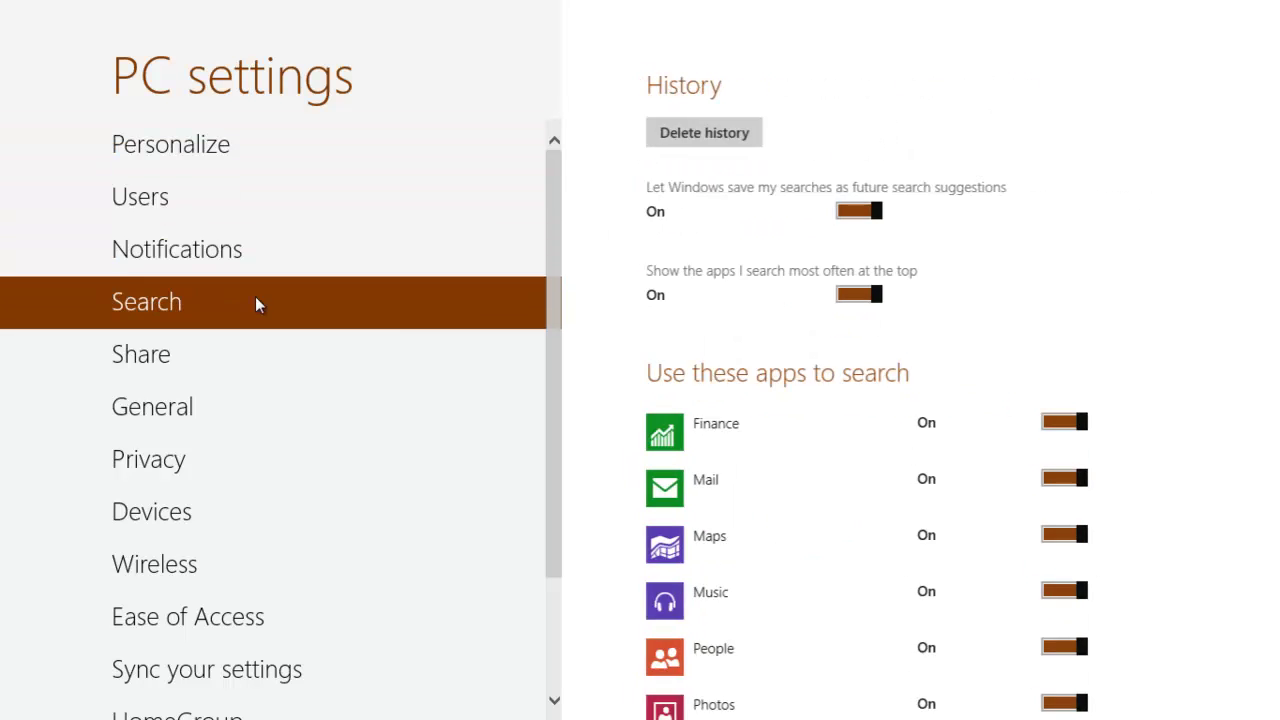
pyautogui.click(352, 370)
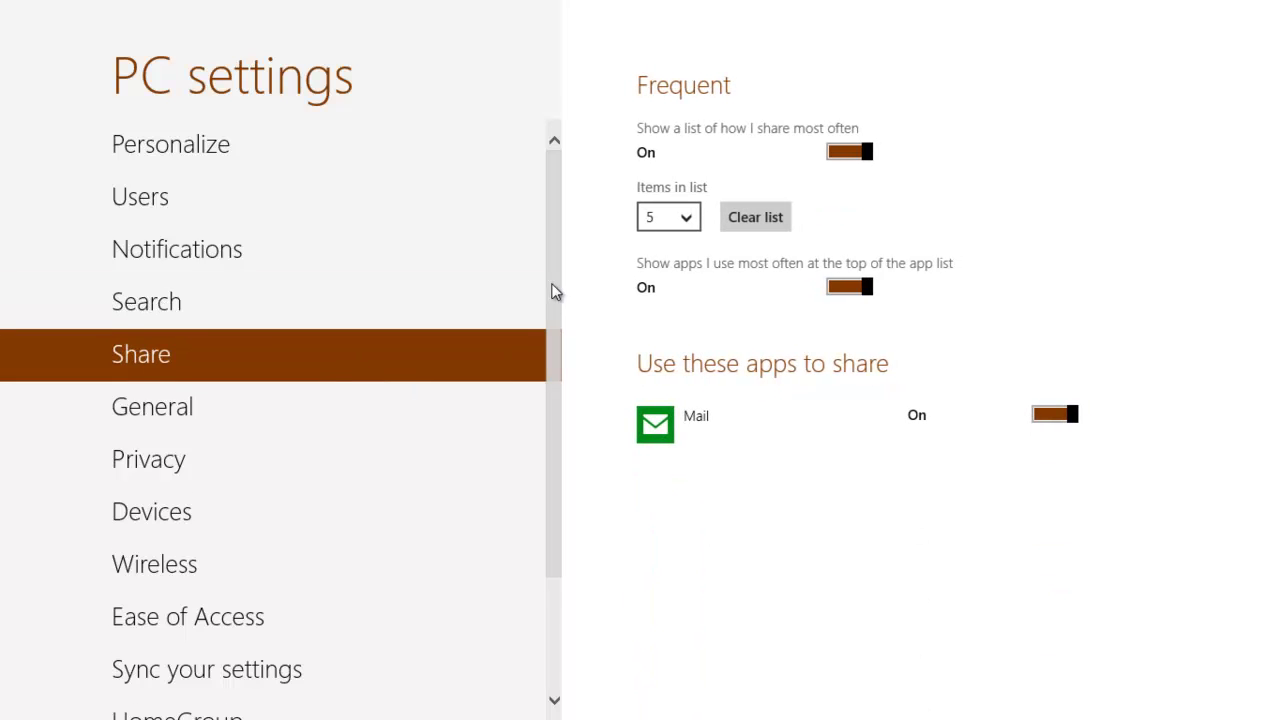
# - Scroll down the category list to view the General, Privacy and Devices pages
pyautogui.scroll(-2, 554, 303)
pyautogui.click(347, 324)
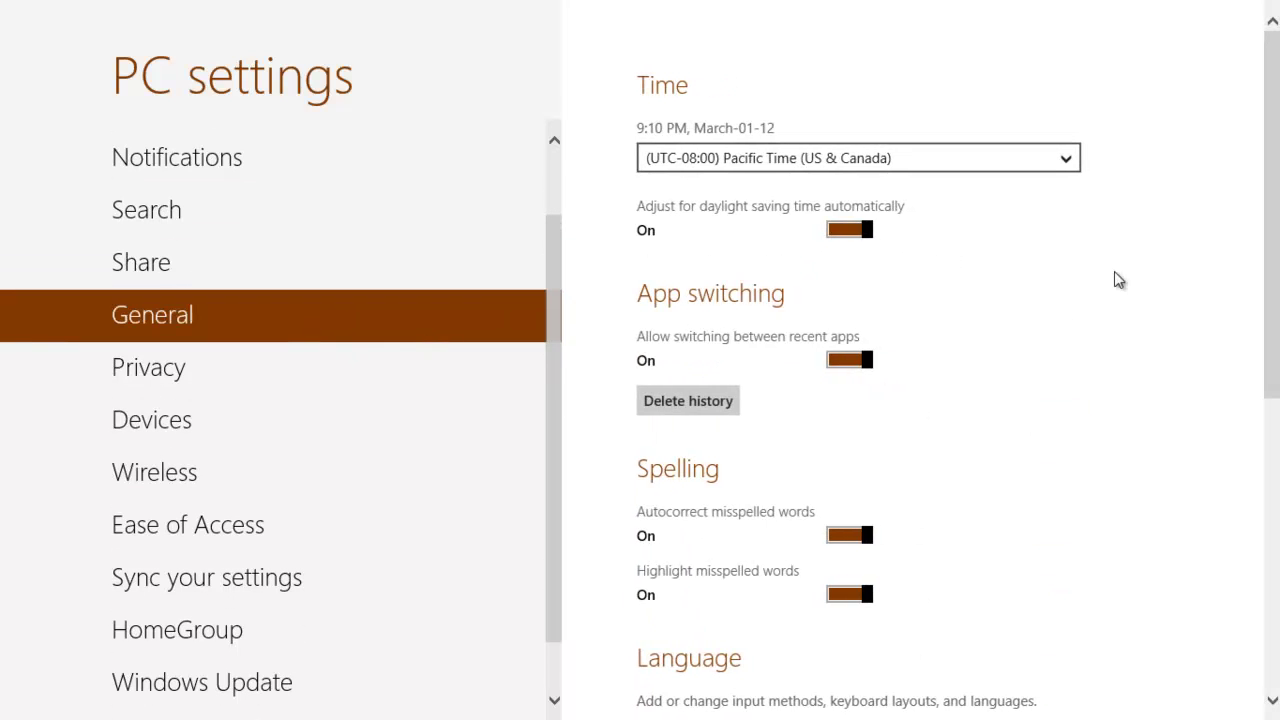
pyautogui.scroll(-1, 1272, 215)
pyautogui.scroll(-4, 1272, 215)
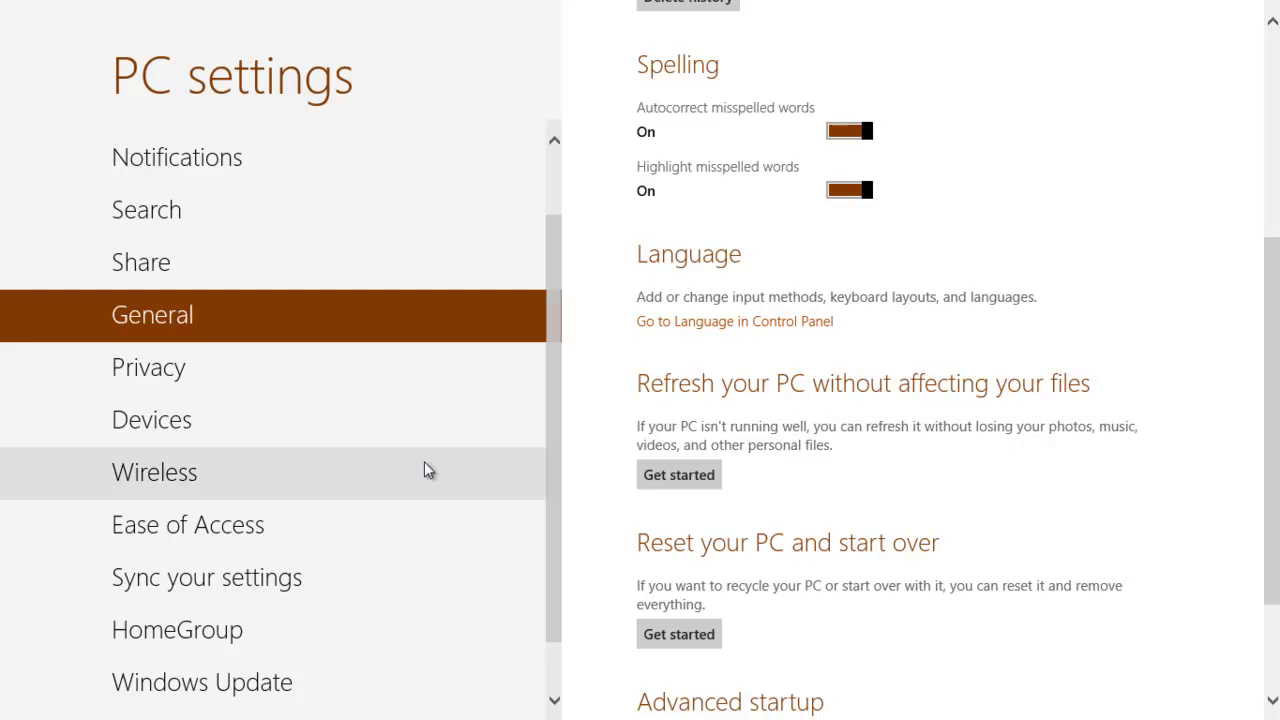
pyautogui.click(155, 368)
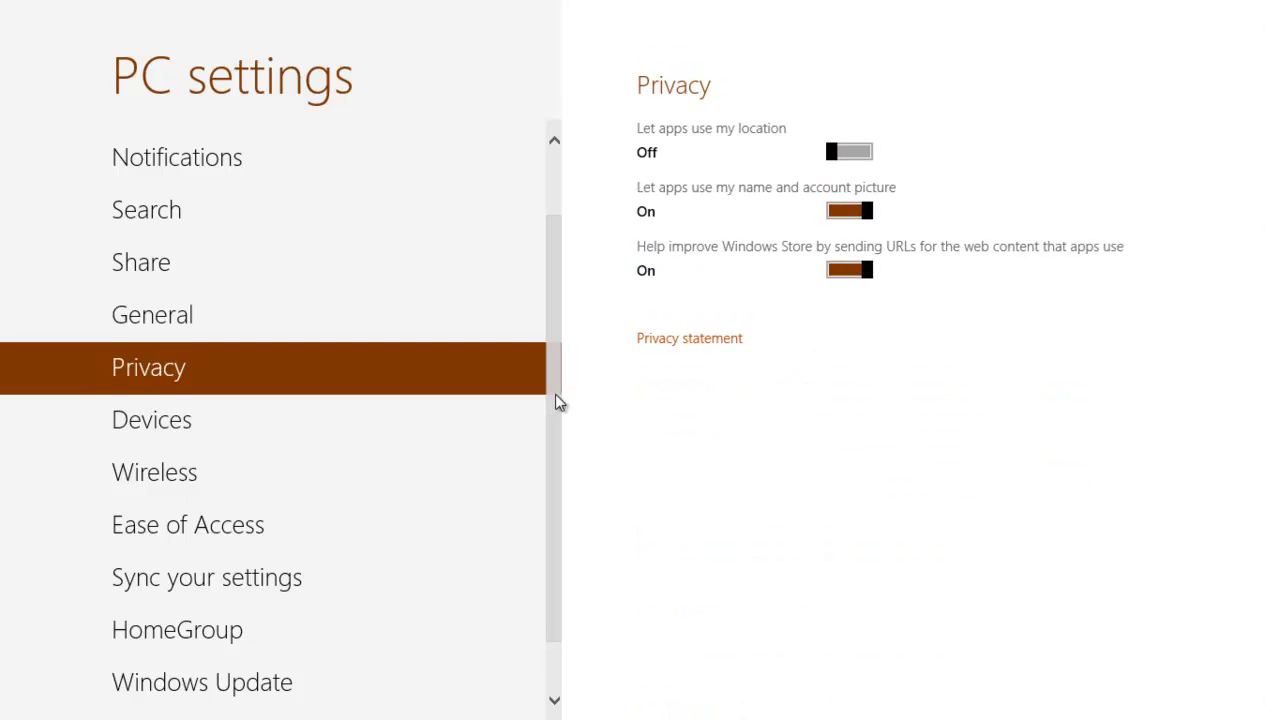
pyautogui.scroll(-1, 555, 394)
pyautogui.click(322, 378)
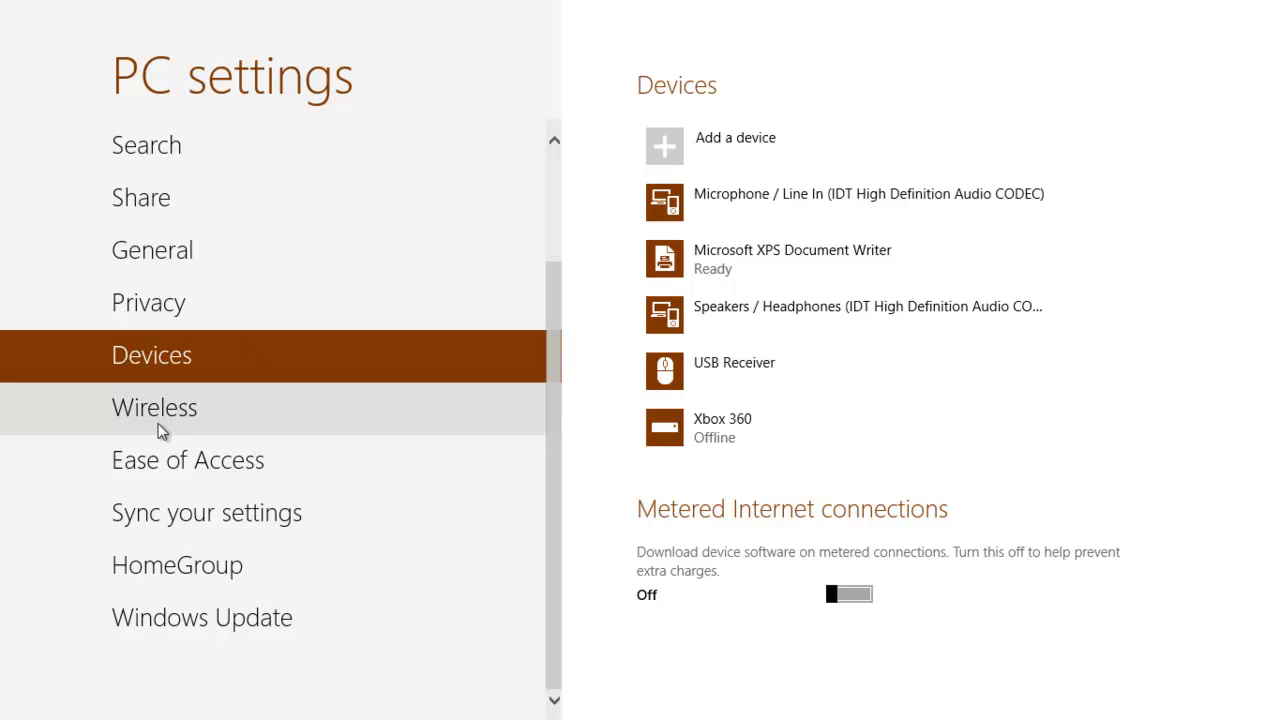
# - Browse the Wireless, Ease of Access, Sync your settings, HomeGroup and Windows Update pages, then scroll the list back up
pyautogui.click(217, 410)
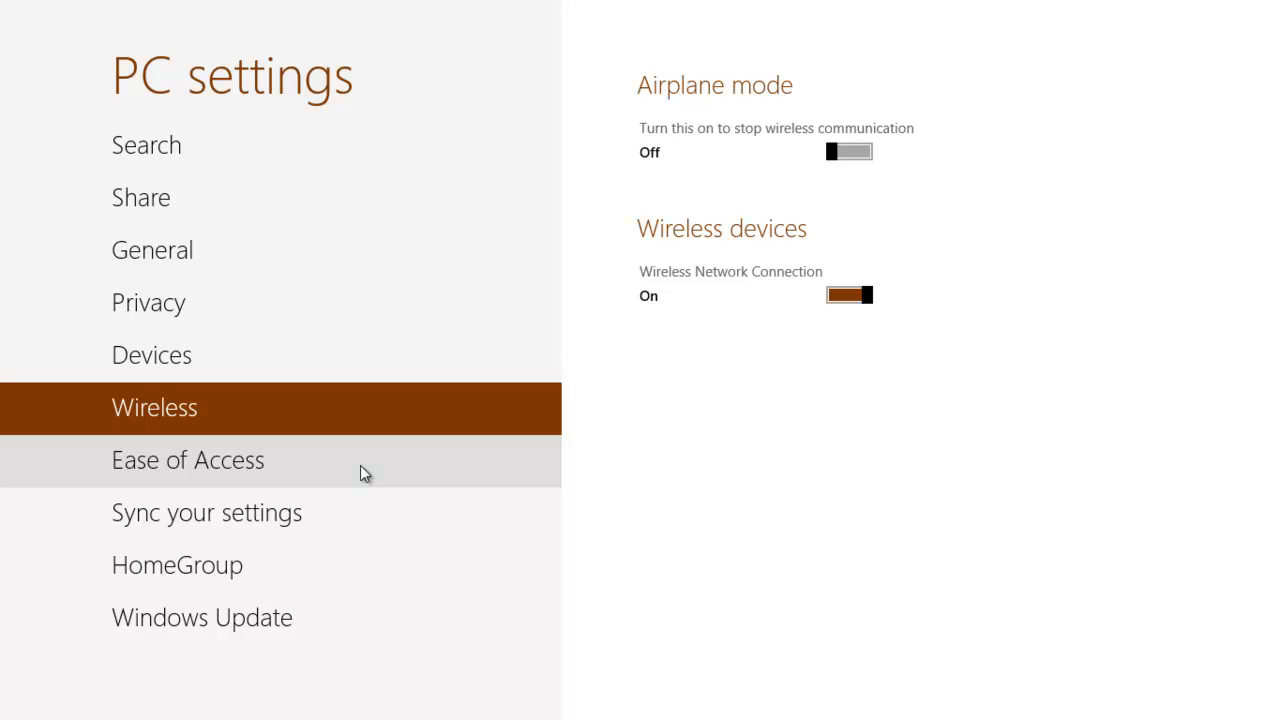
pyautogui.click(362, 468)
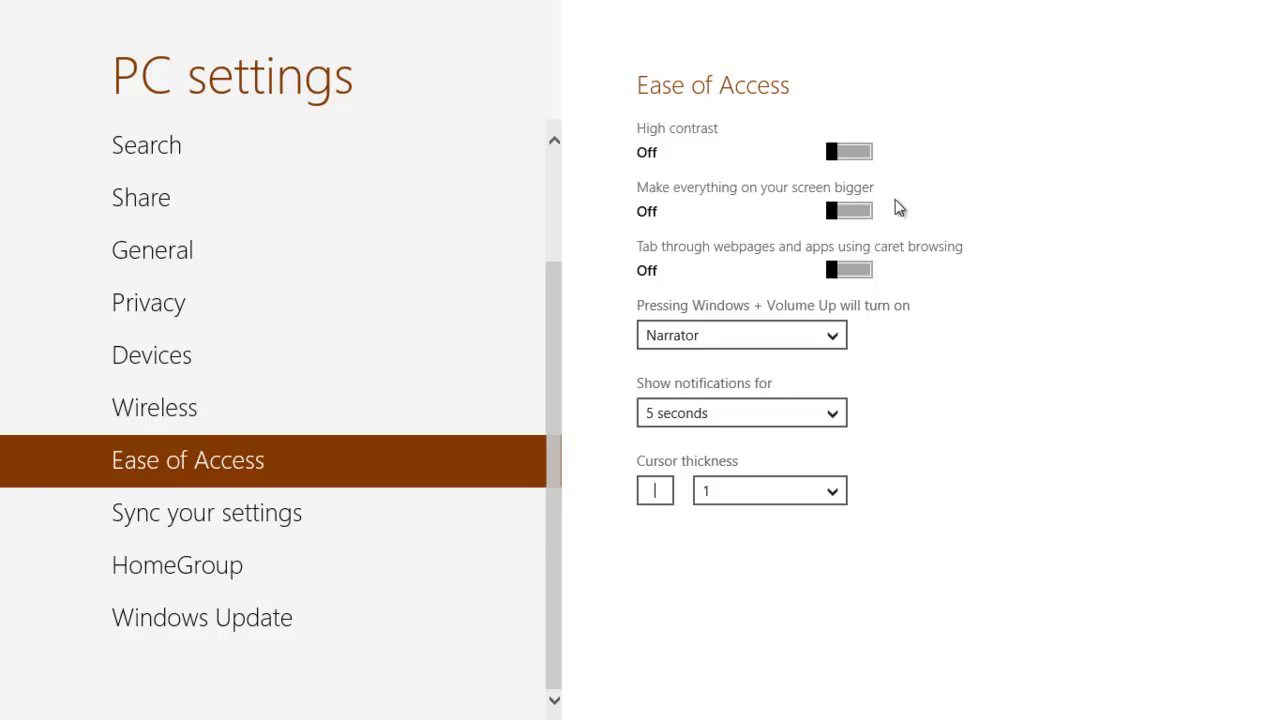
pyautogui.click(346, 508)
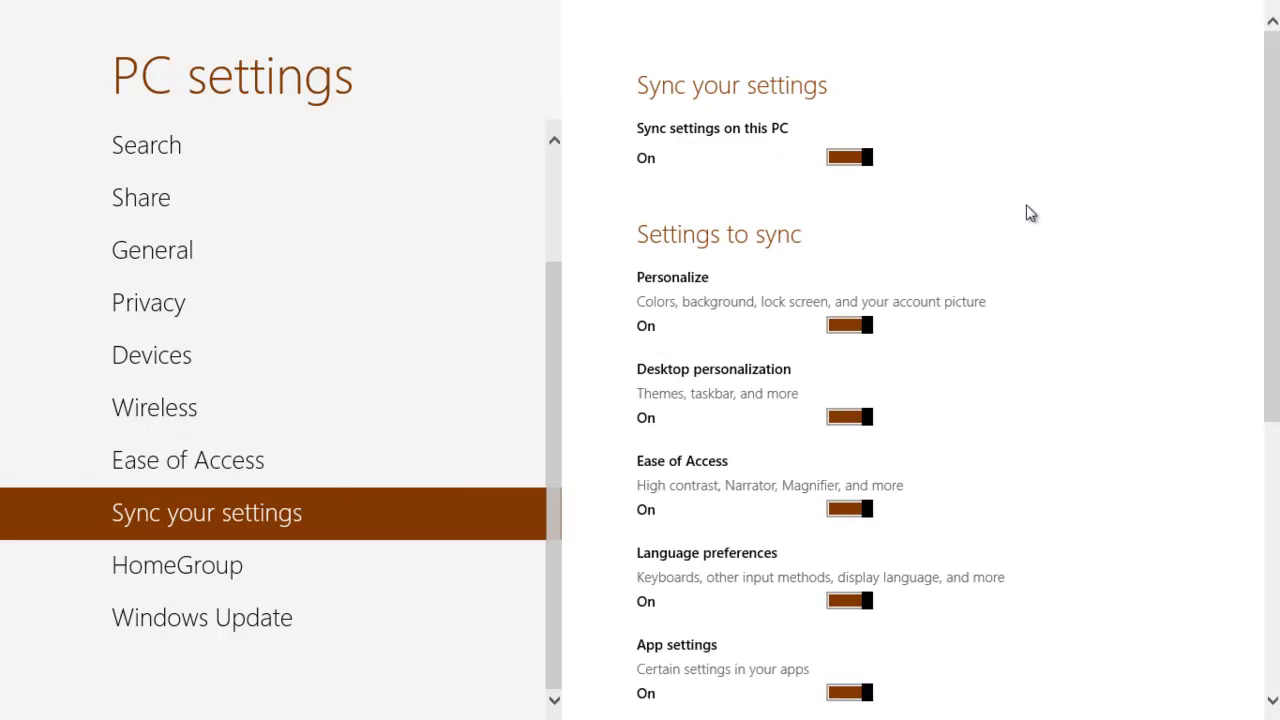
pyautogui.scroll(-5, 1046, 257)
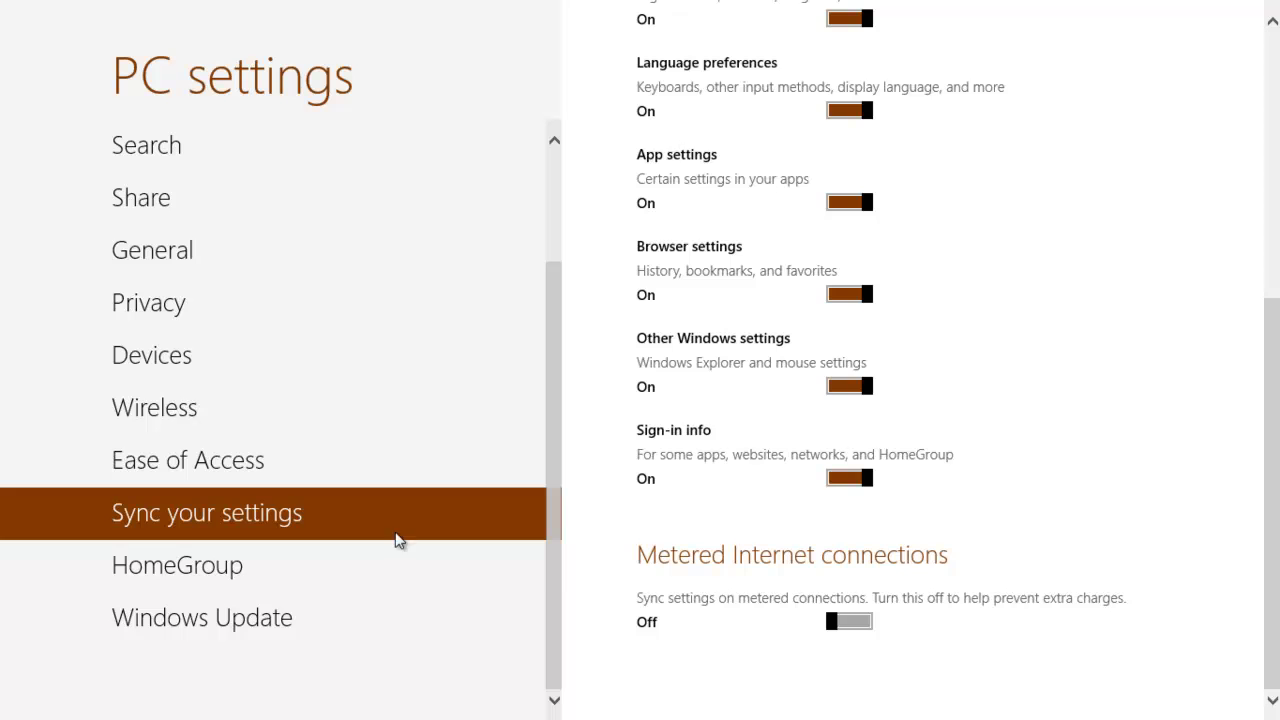
pyautogui.click(316, 575)
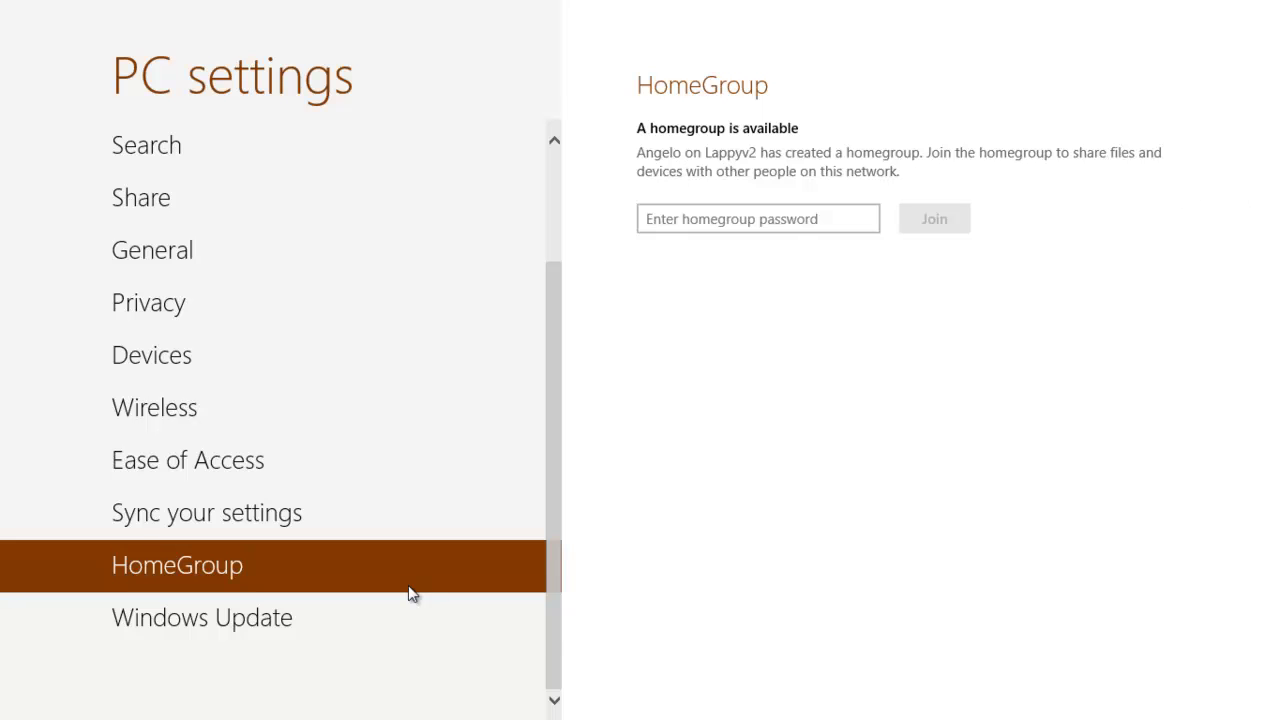
pyautogui.click(421, 623)
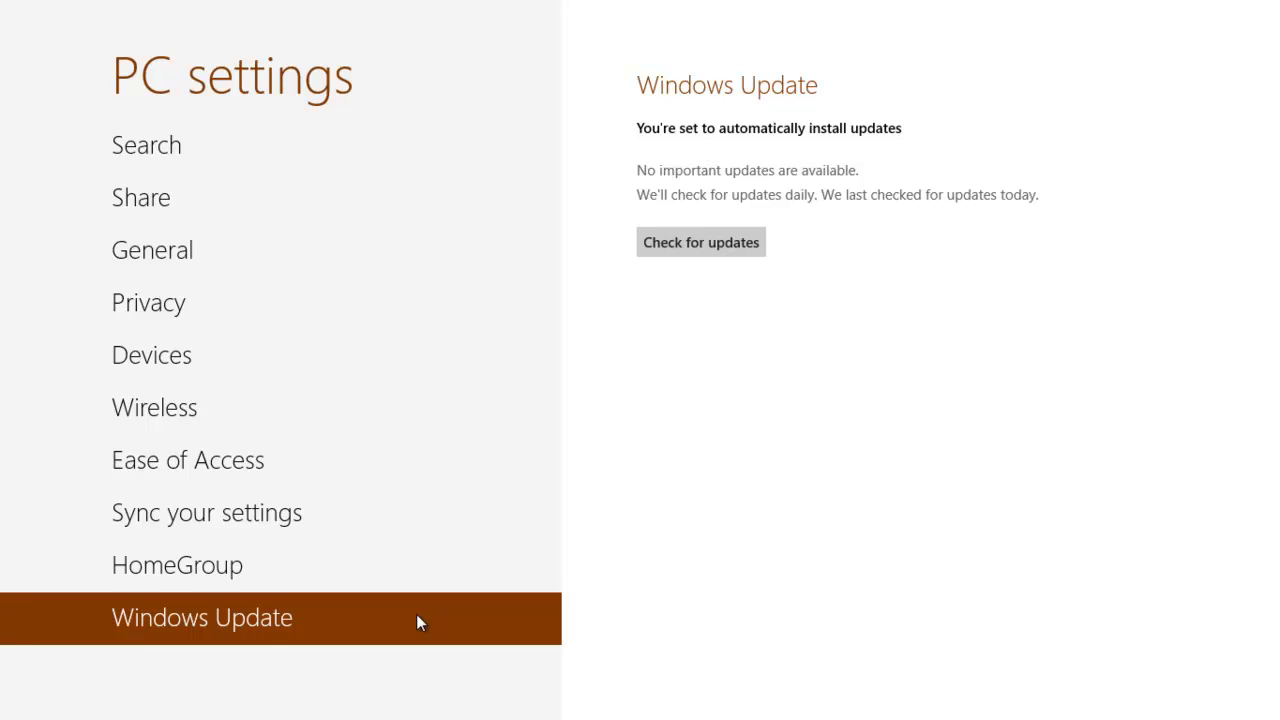
pyautogui.scroll(3, 416, 614)
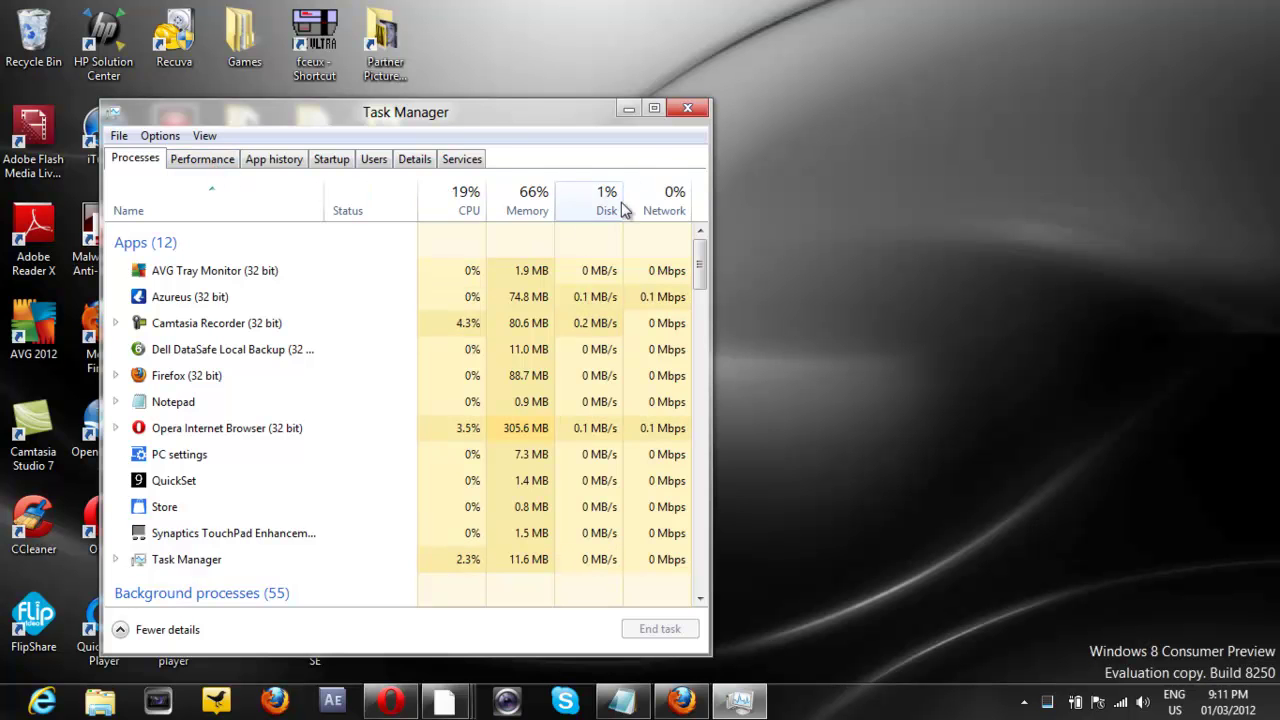
# - End the Store app's task and close Task Manager
pyautogui.rightClick(225, 507)
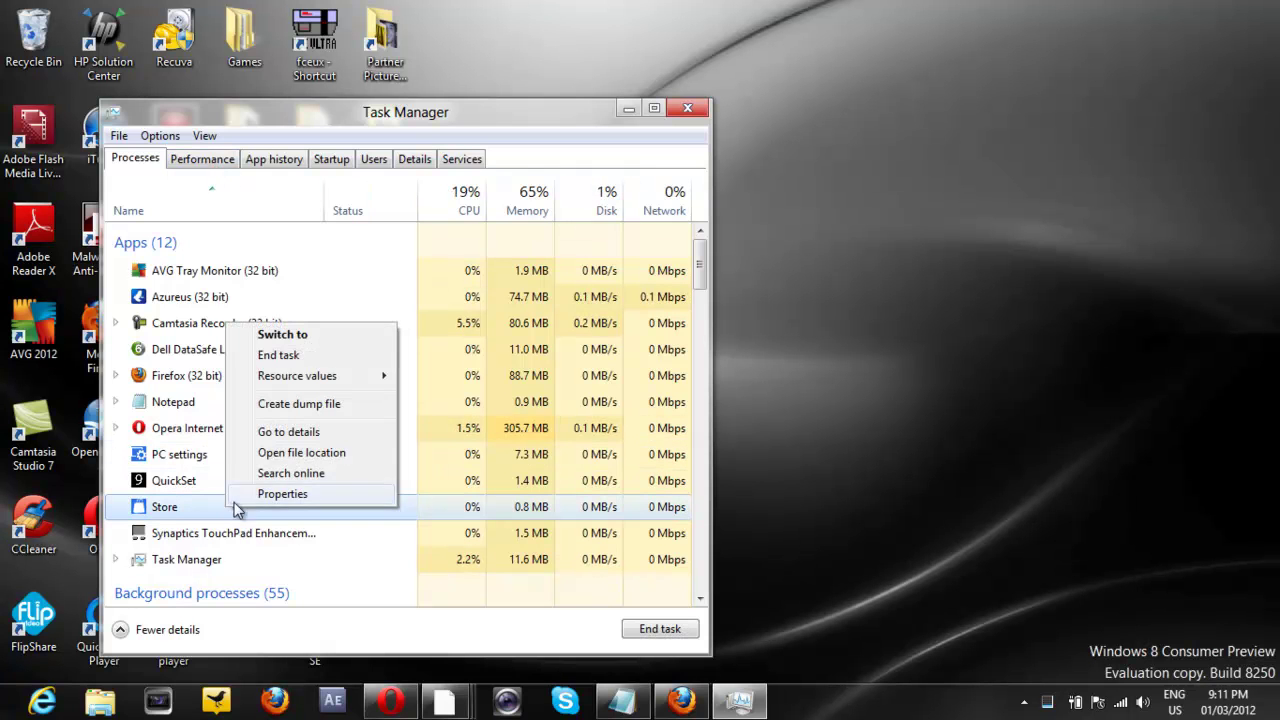
pyautogui.click(280, 355)
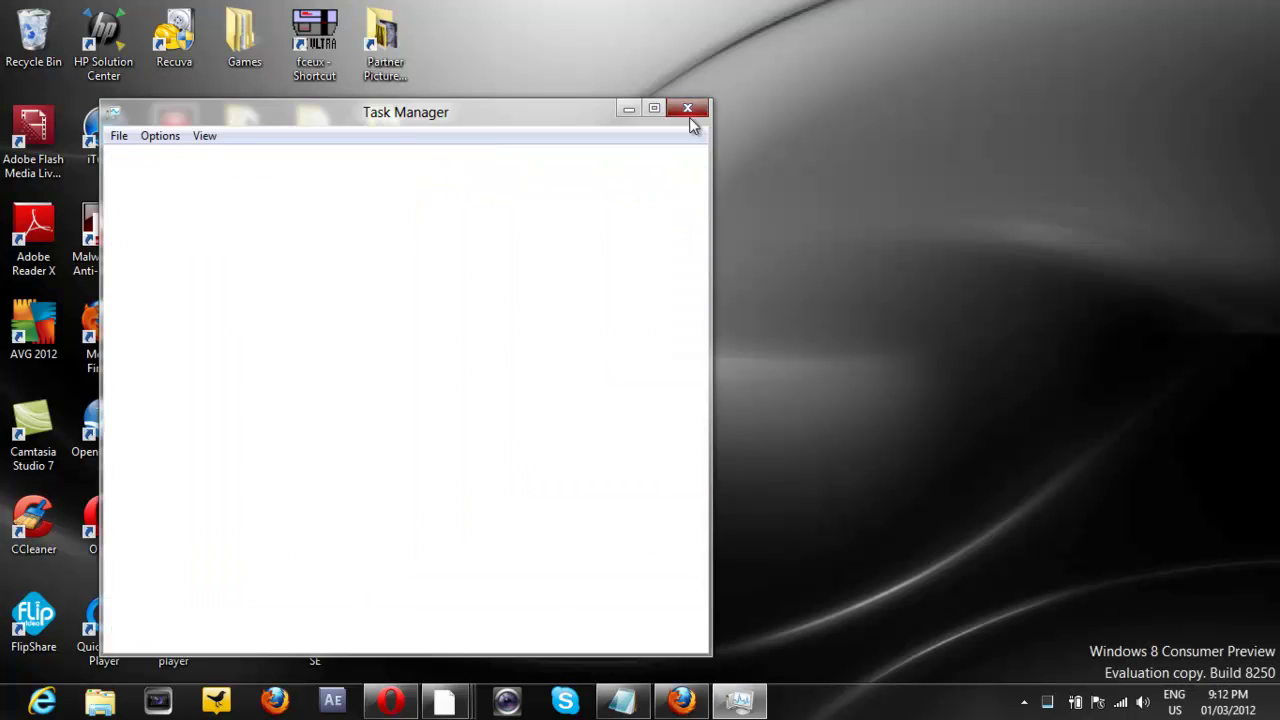
pyautogui.click(688, 112)
# - Open and dismiss the desktop context menu, then flick to the Start screen and back
pyautogui.rightClick(791, 286)
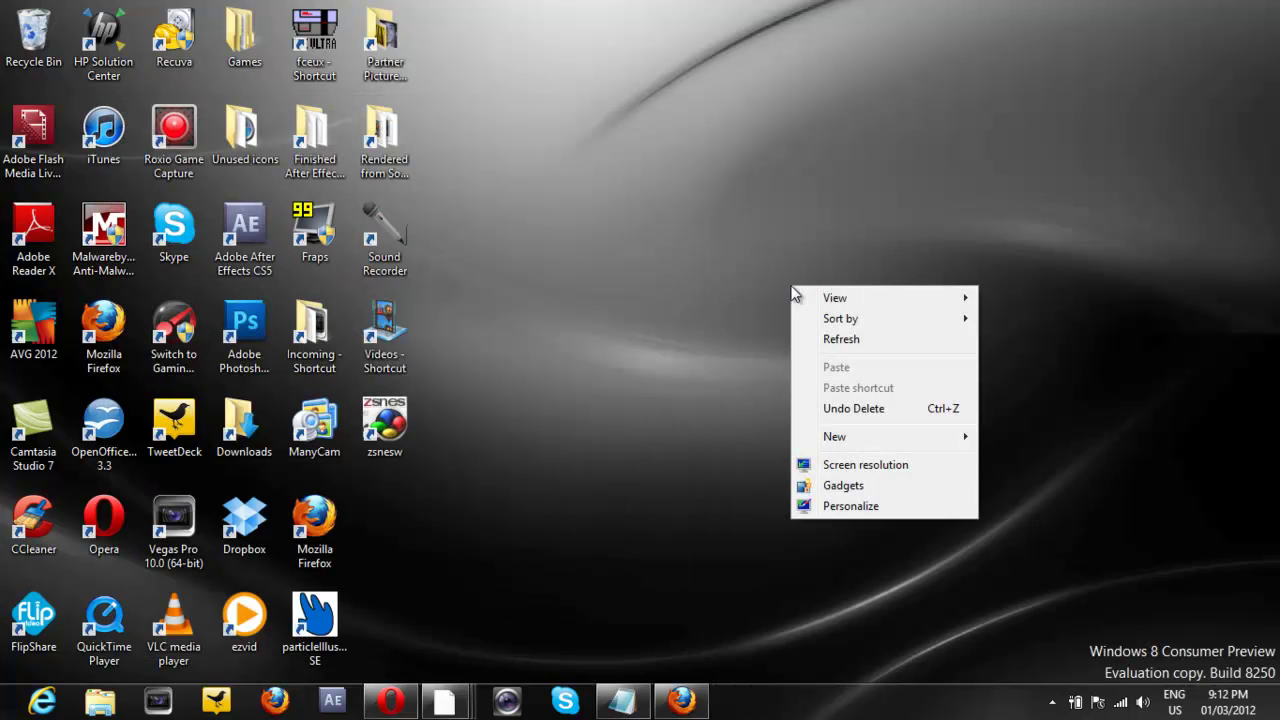
pyautogui.click(630, 214)
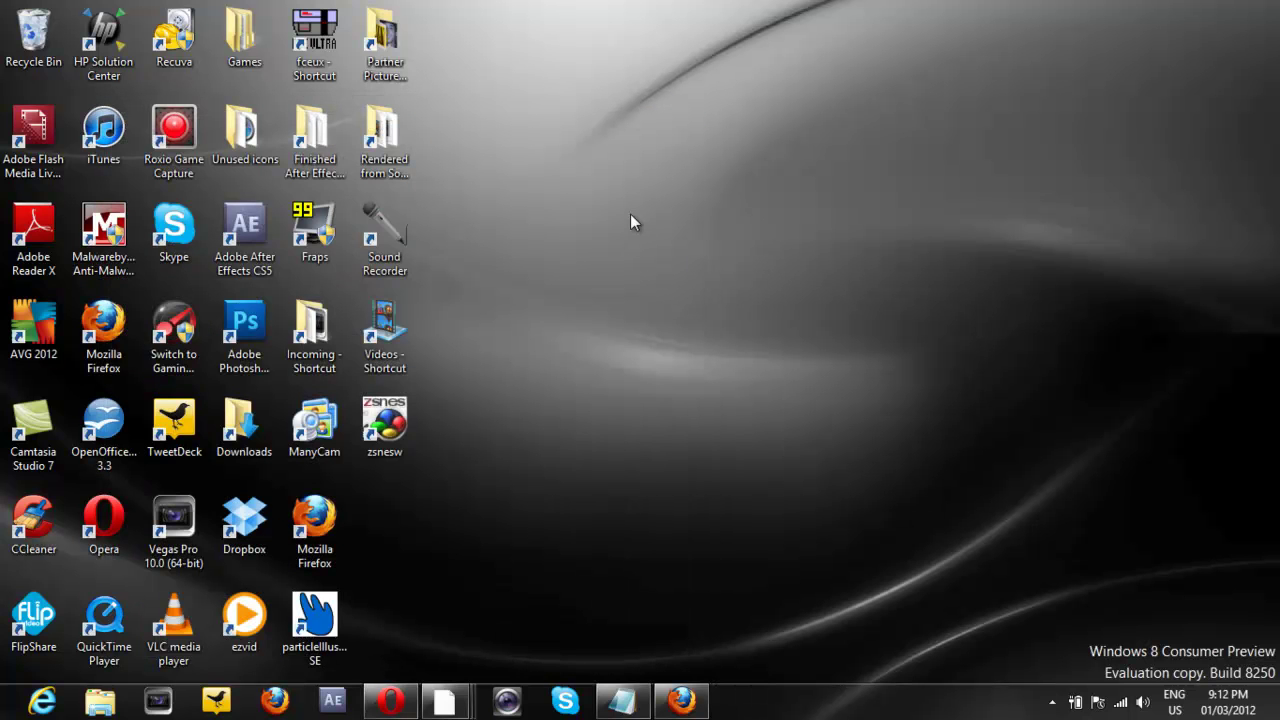
pyautogui.press('super')
pyautogui.press('super')
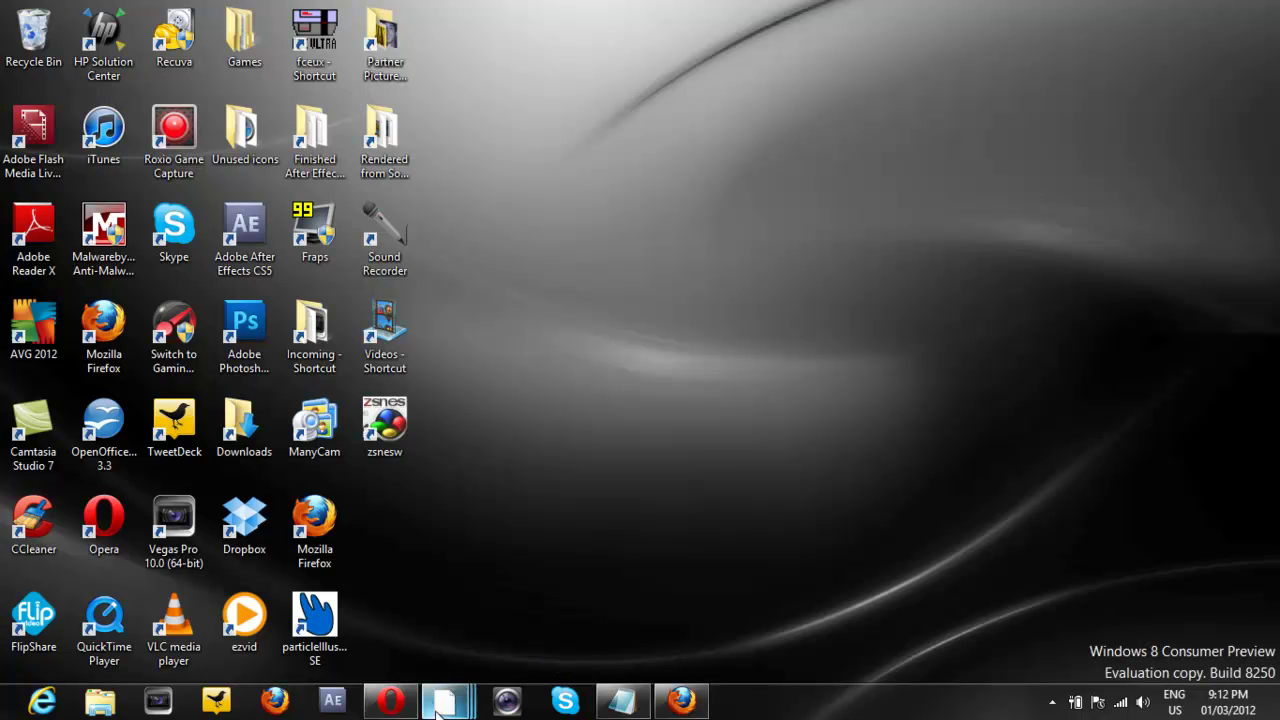
# - Restore the Camtasia Recorder window from its taskbar thumbnail
pyautogui.moveTo(457, 704)
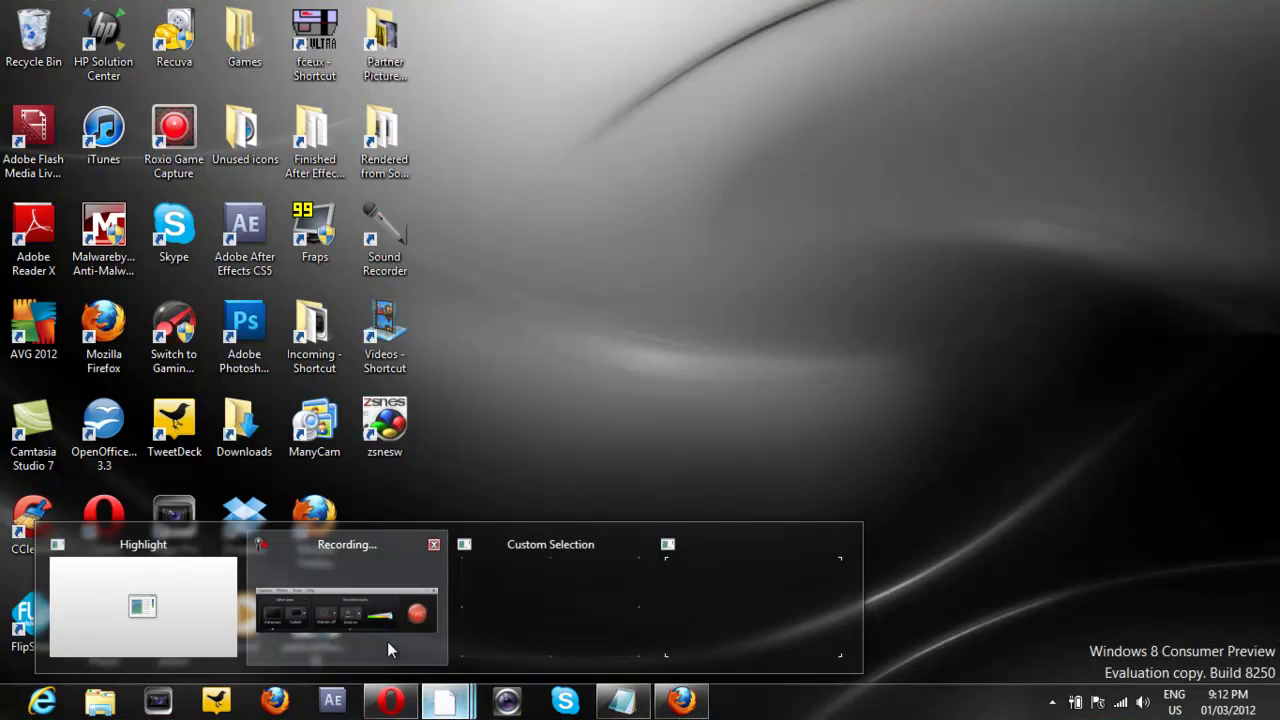
pyautogui.click(387, 641)
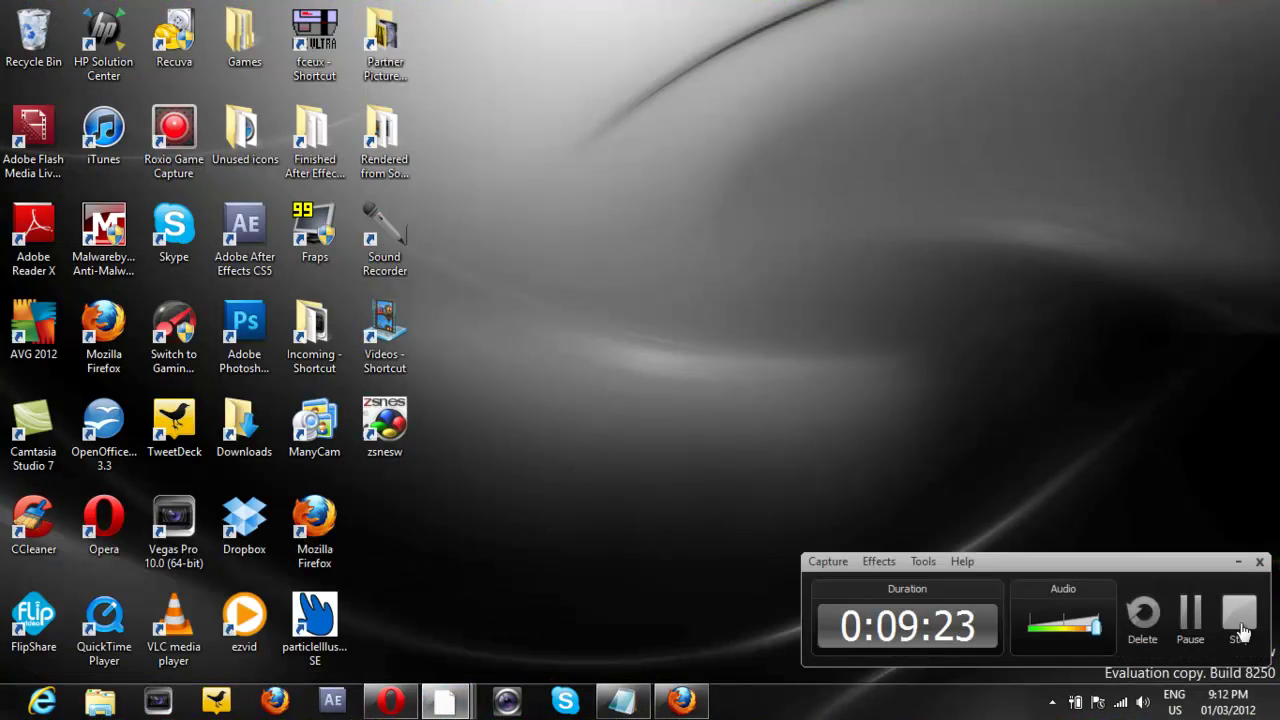